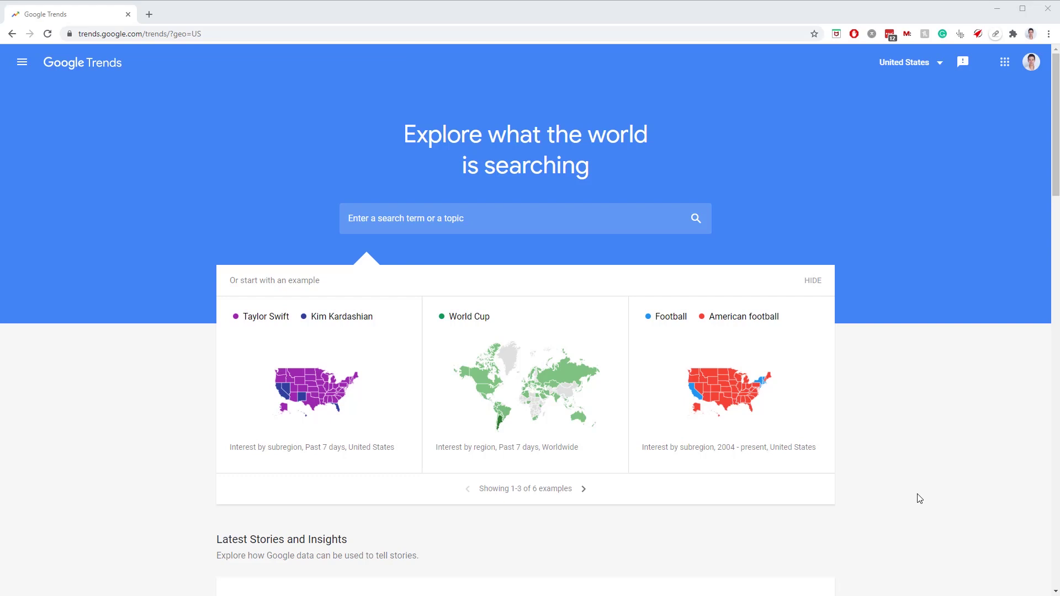
# Step: Search for 'work from home' and view its United States interest over time chart
pyautogui.click(408, 214)
pyautogui.write('work from home')
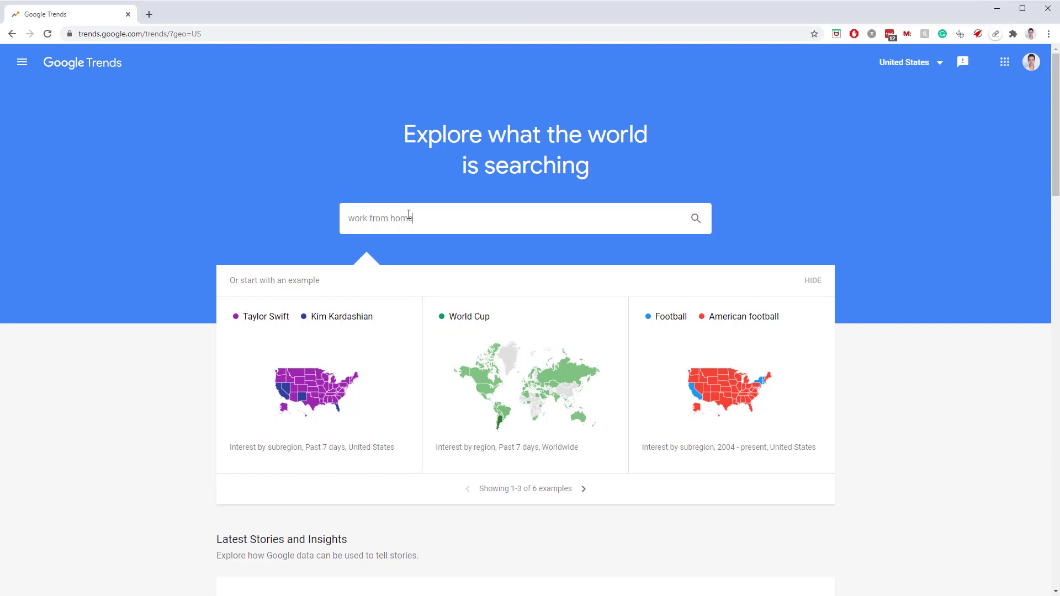
pyautogui.press('Return')
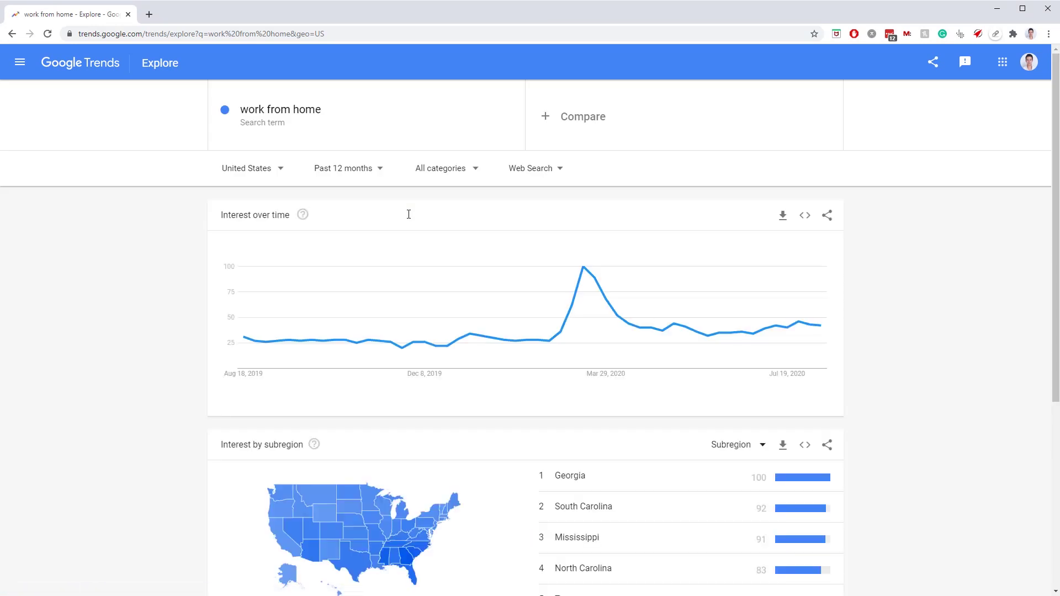
pyautogui.moveTo(242, 337)
pyautogui.moveTo(583, 268)
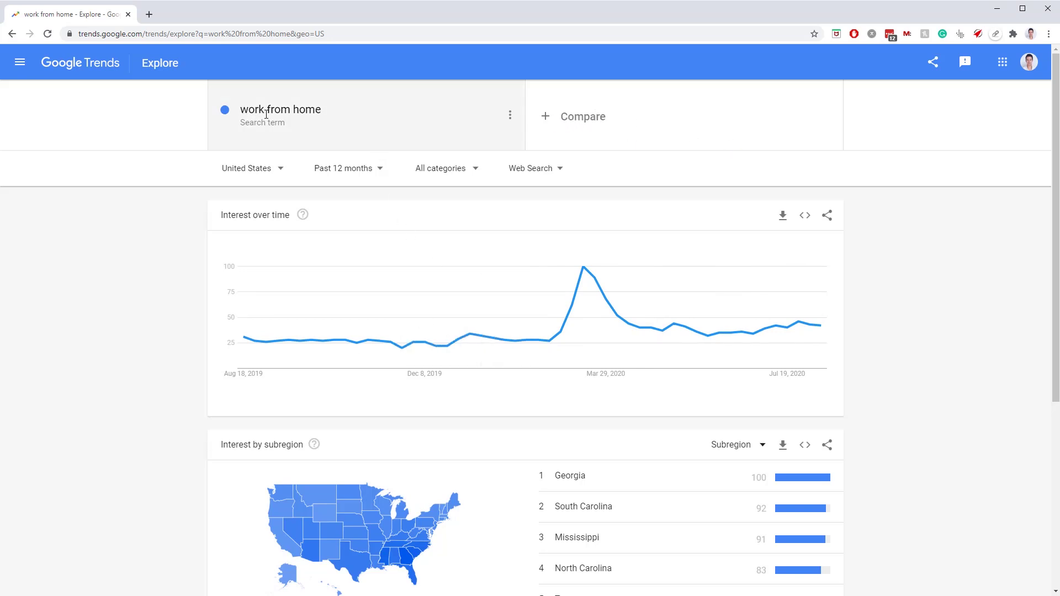
# Step: Compare 'make money online' against 'work from home', then remove 'work from home'
pyautogui.click(591, 126)
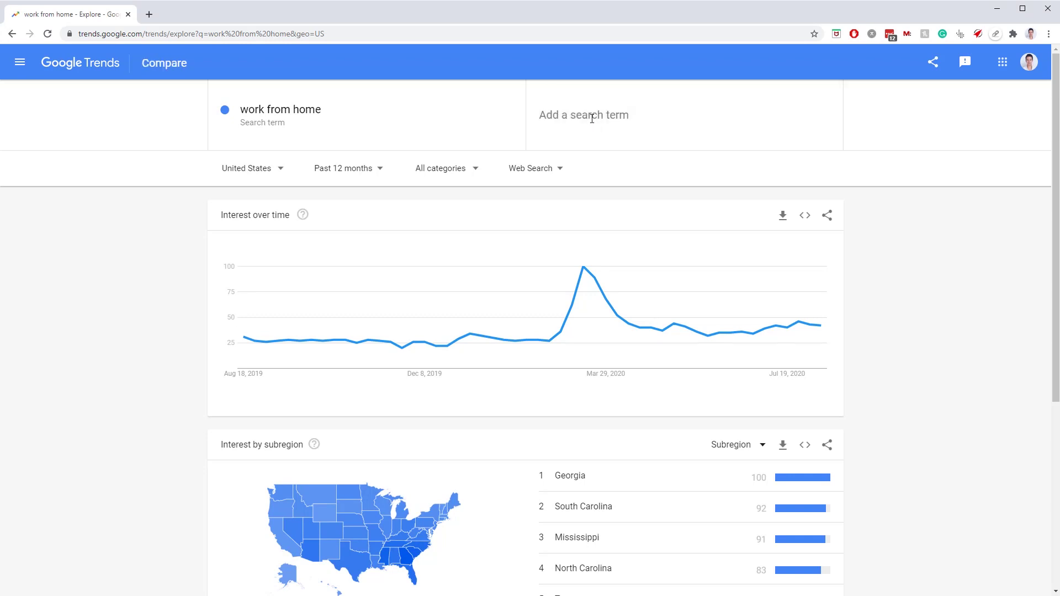
pyautogui.write('make money online')
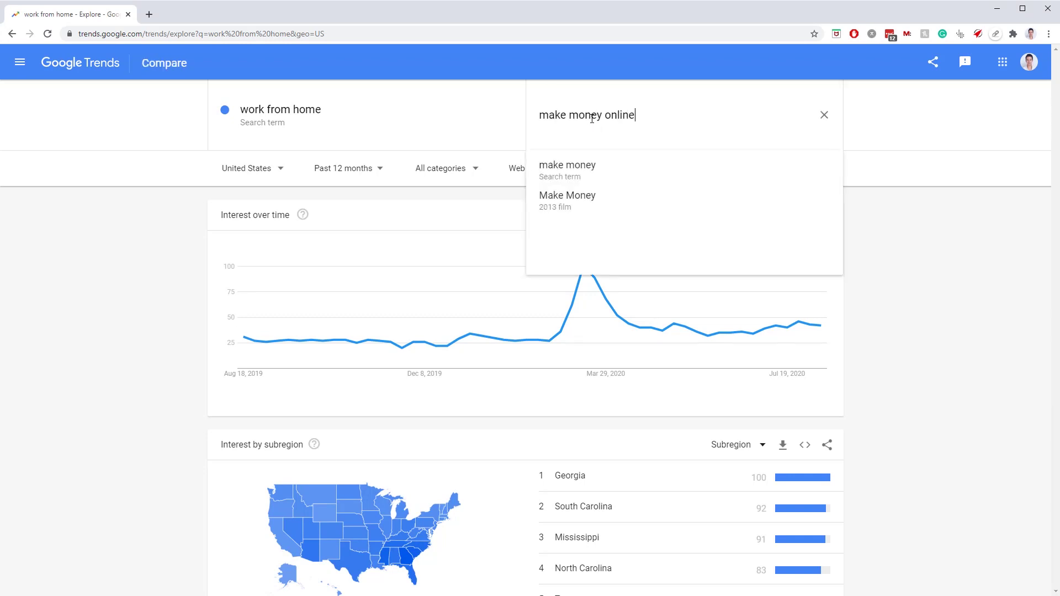
pyautogui.press('Return')
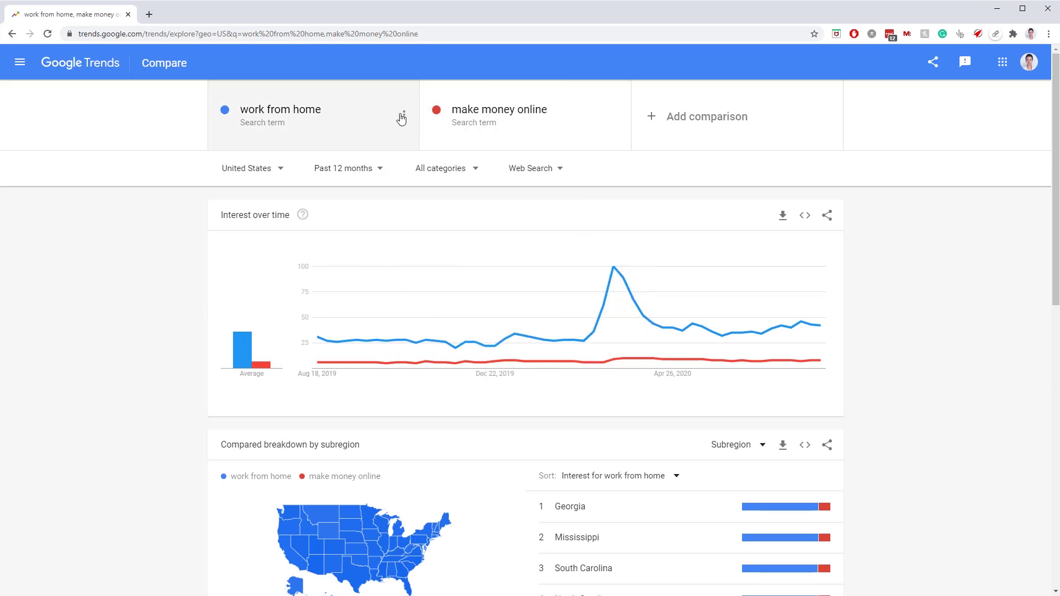
pyautogui.click(403, 115)
pyautogui.click(380, 114)
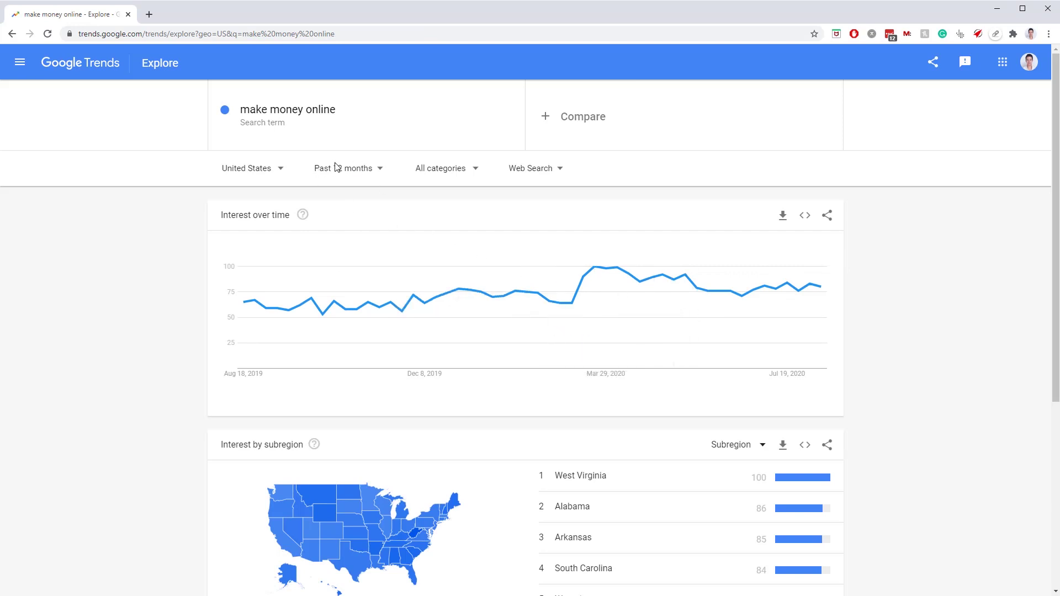
# Step: Set the location to Worldwide and the time range to Past 5 years
pyautogui.click(260, 168)
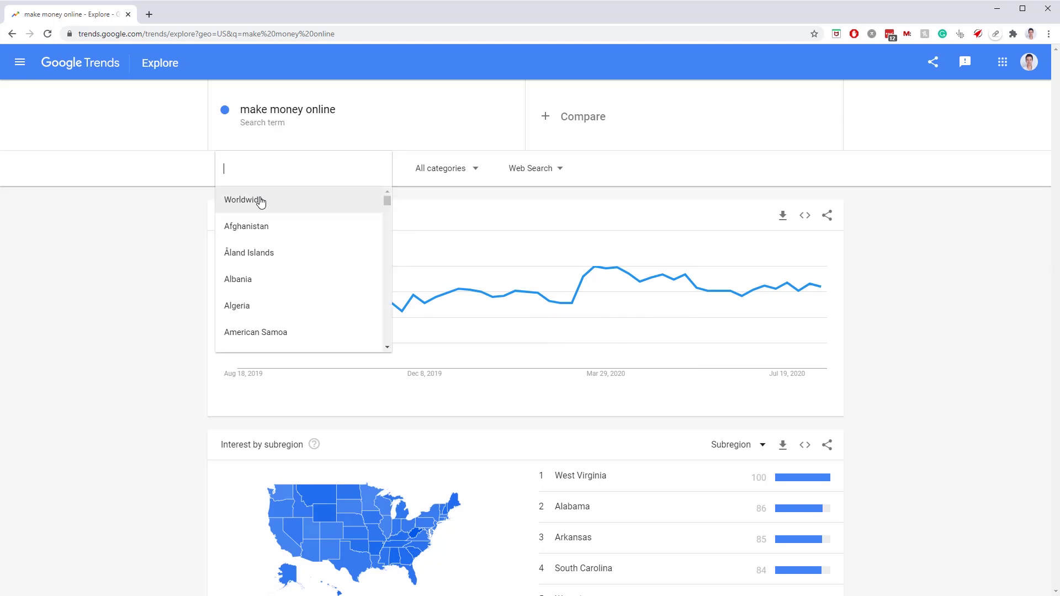
pyautogui.click(260, 201)
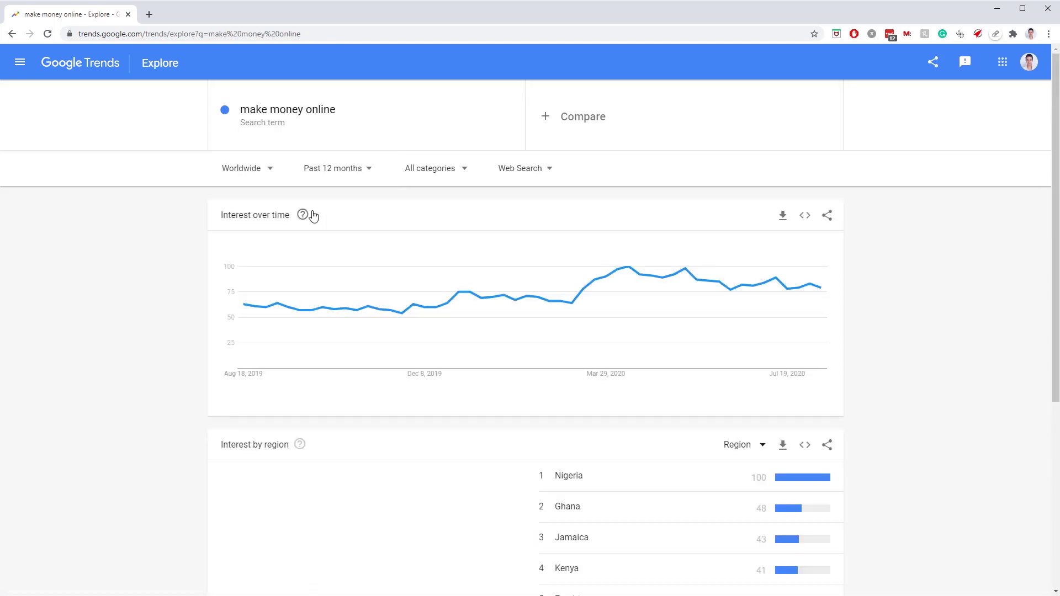
pyautogui.click(341, 174)
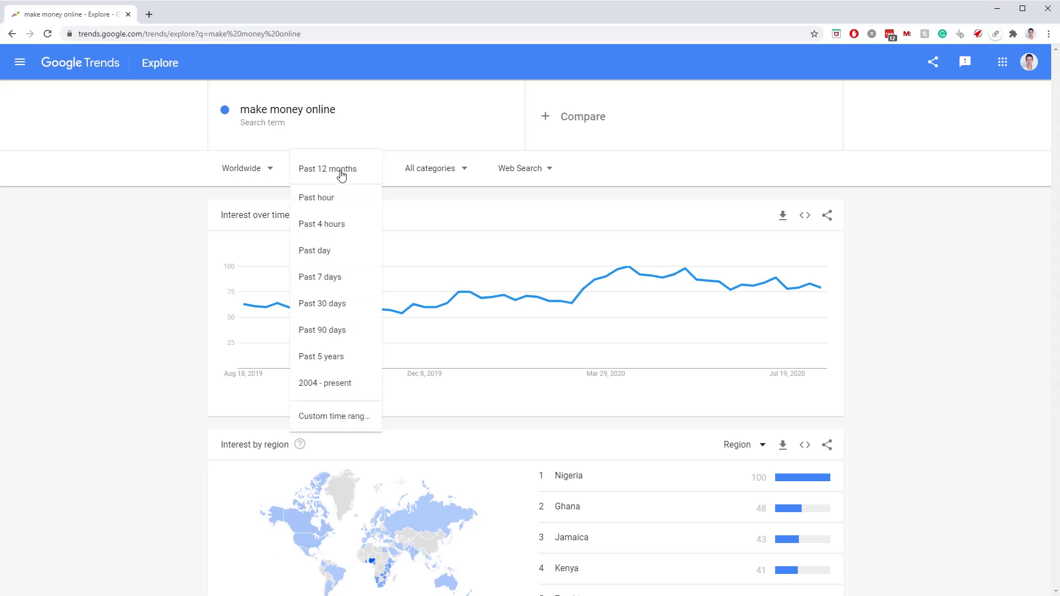
pyautogui.click(332, 357)
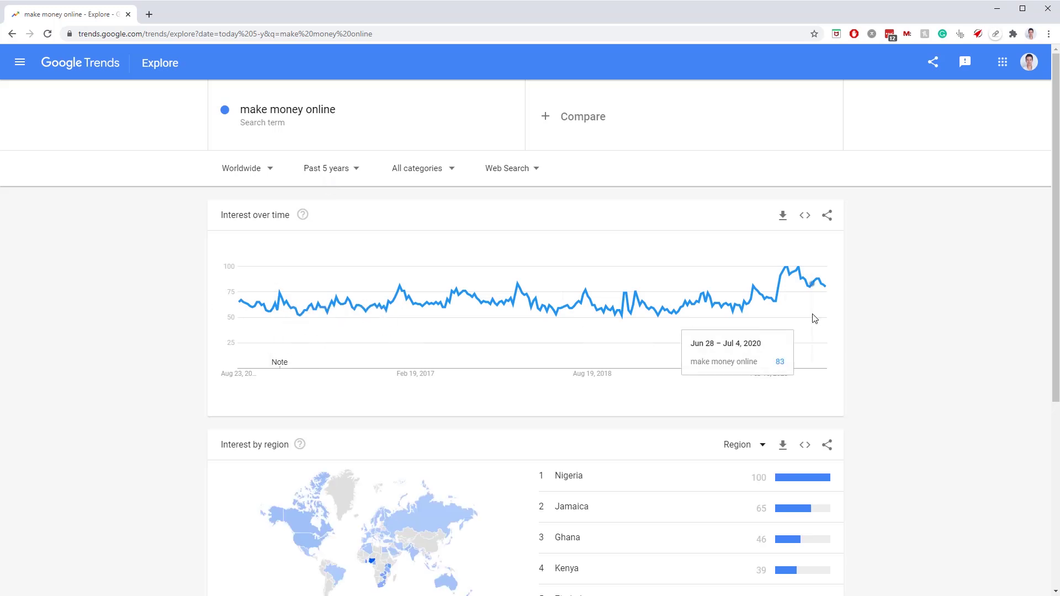
# Step: Review the category and search-type lists, leaving them unchanged with Web Search
pyautogui.click(411, 169)
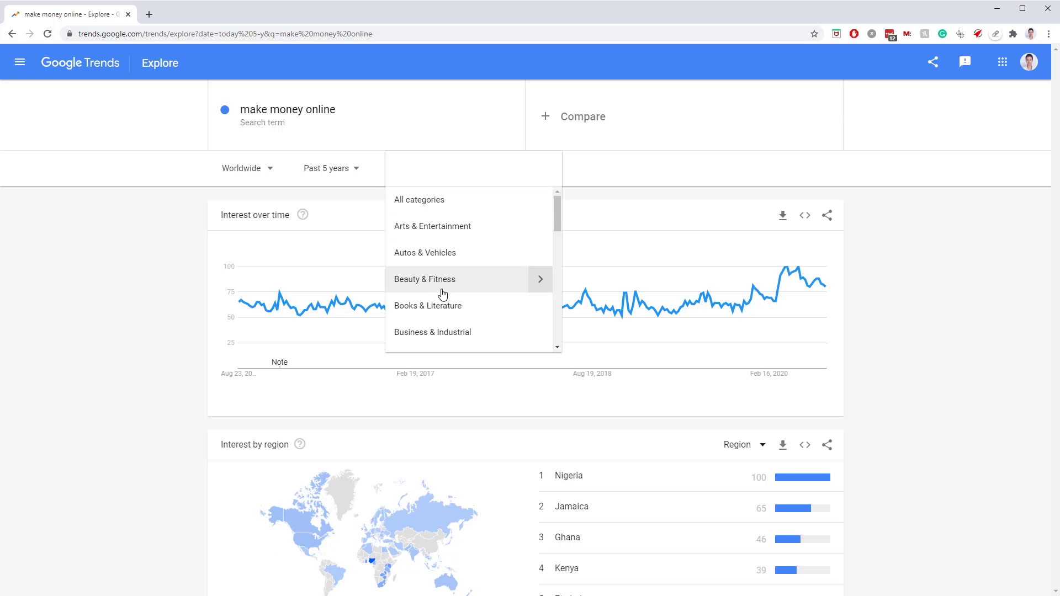
pyautogui.click(640, 178)
pyautogui.click(523, 172)
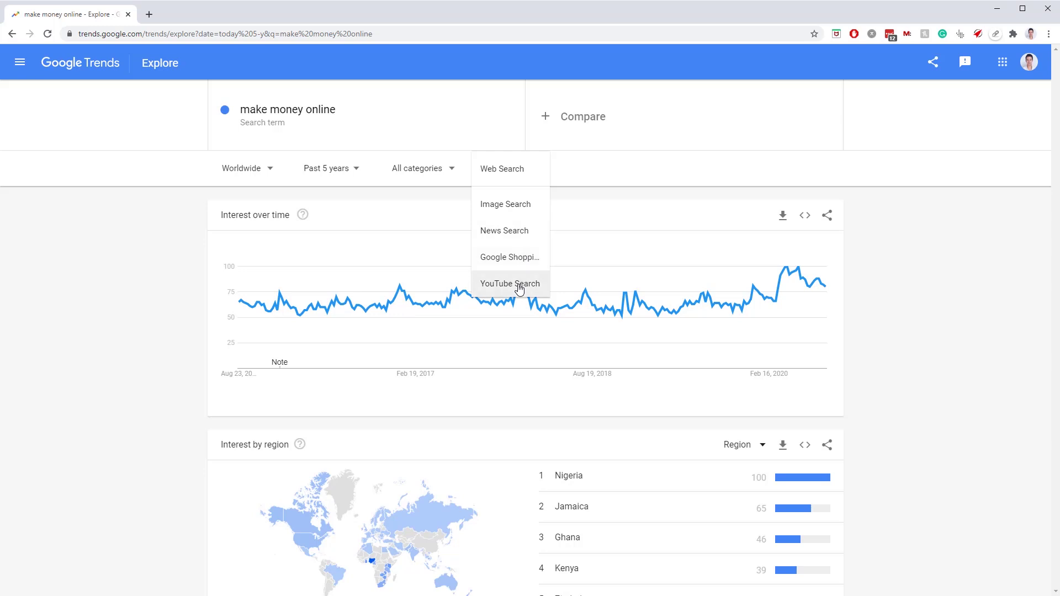
pyautogui.click(514, 175)
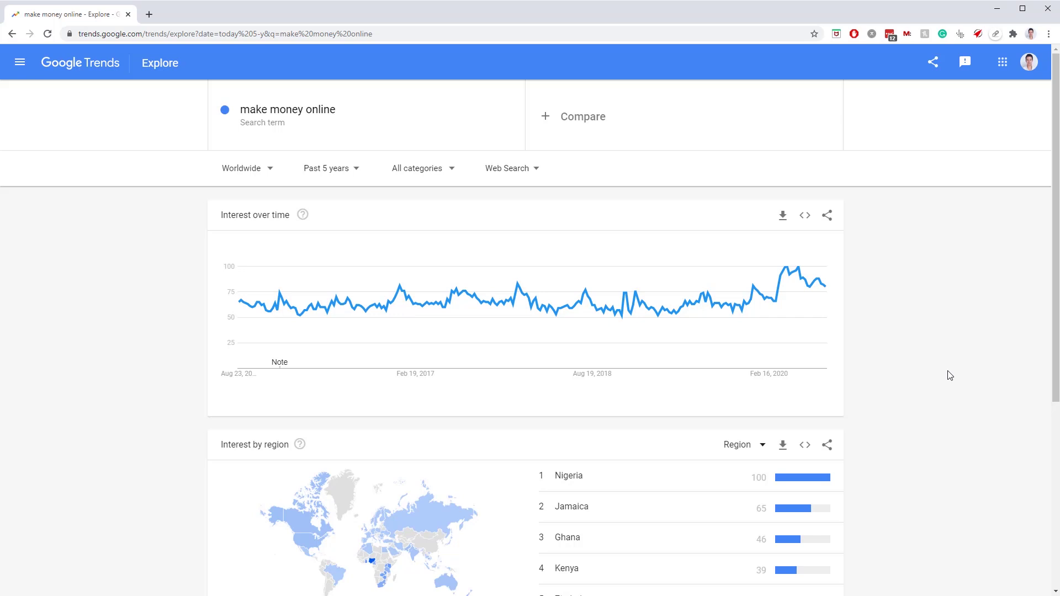
pyautogui.moveTo(742, 316)
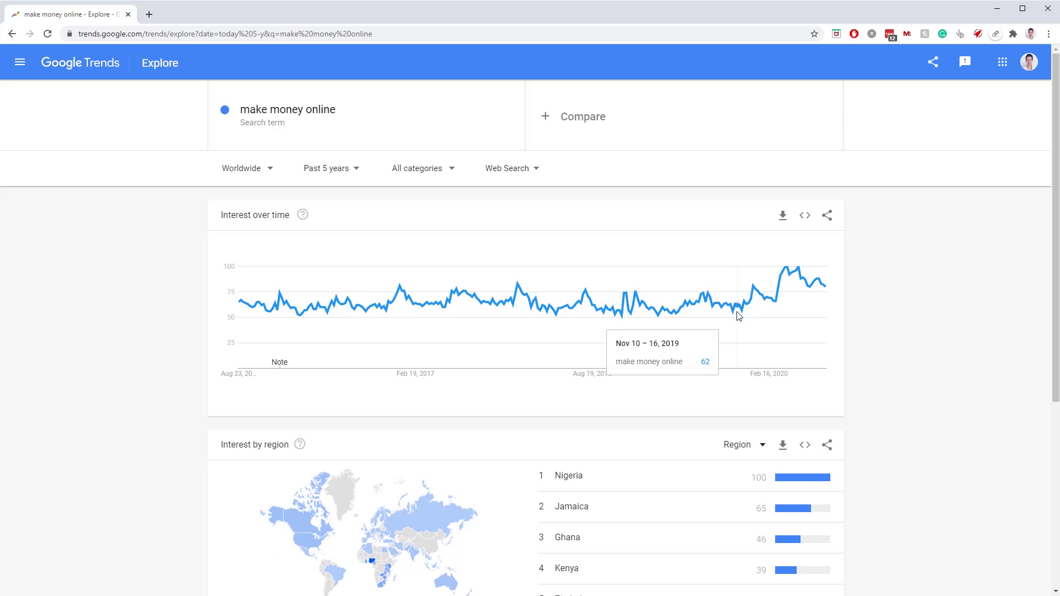
# Step: Set the location back to United States and the time range to Past 12 months
pyautogui.click(245, 169)
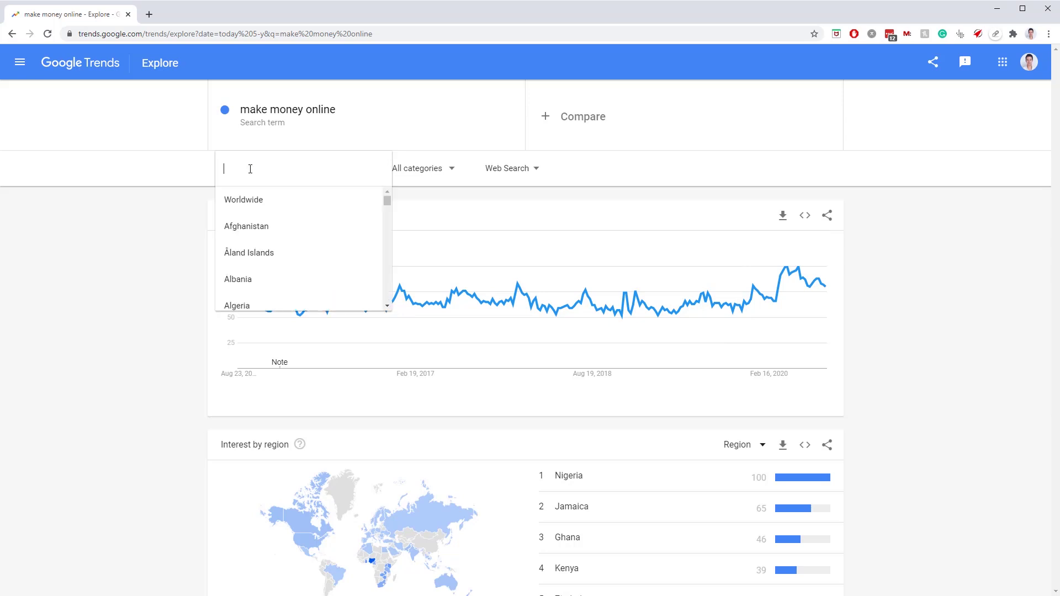
pyautogui.write('united')
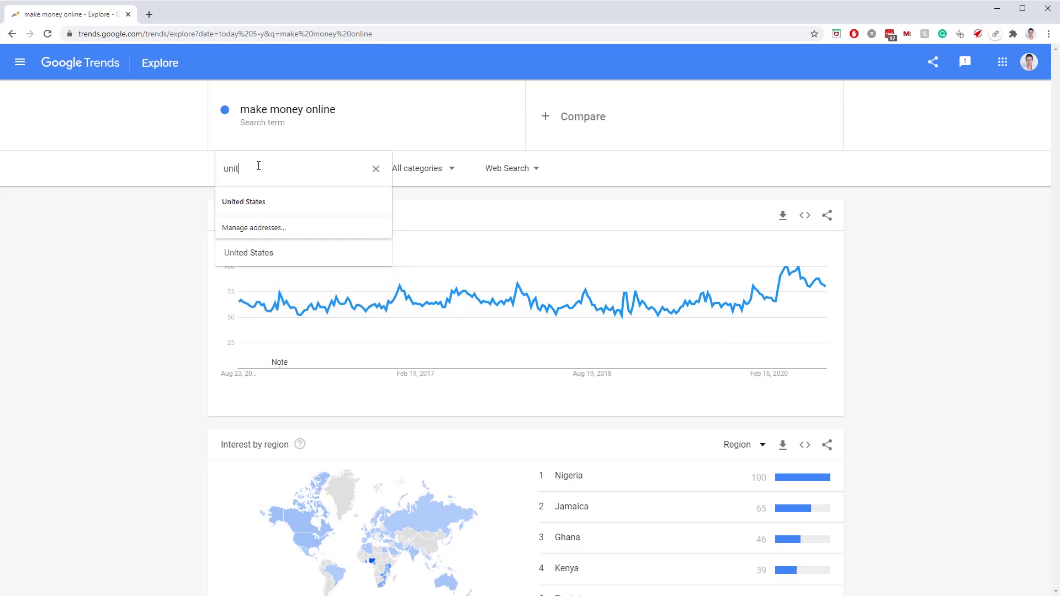
pyautogui.click(244, 201)
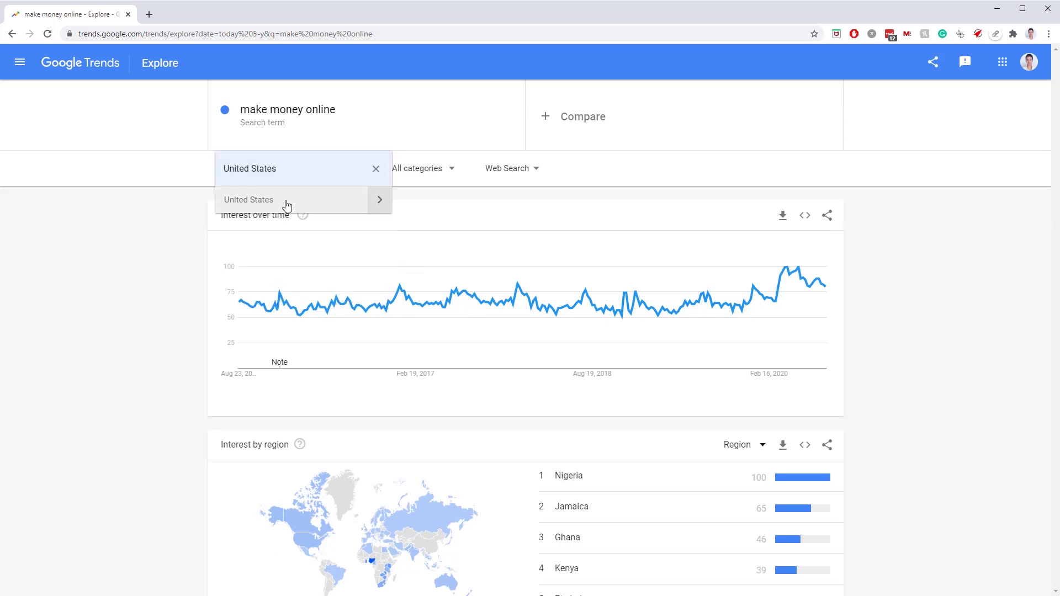
pyautogui.click(246, 203)
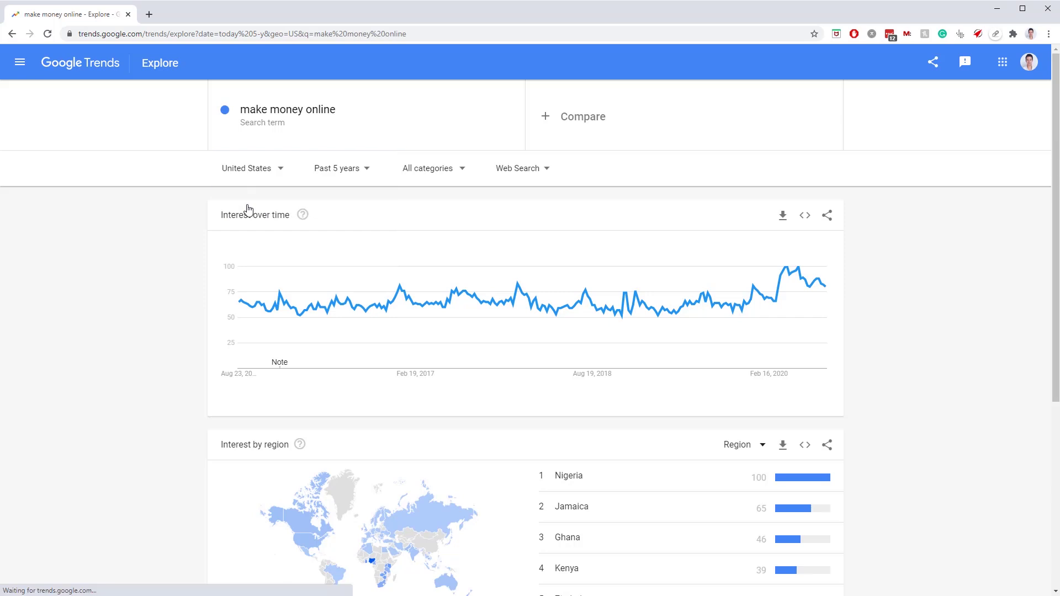
pyautogui.click(353, 174)
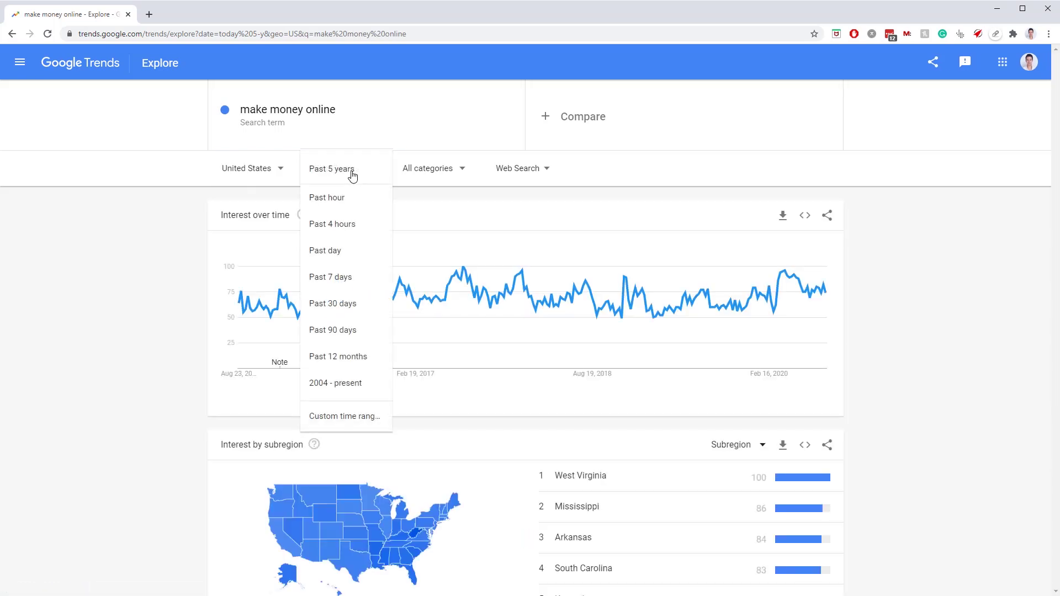
pyautogui.click(339, 358)
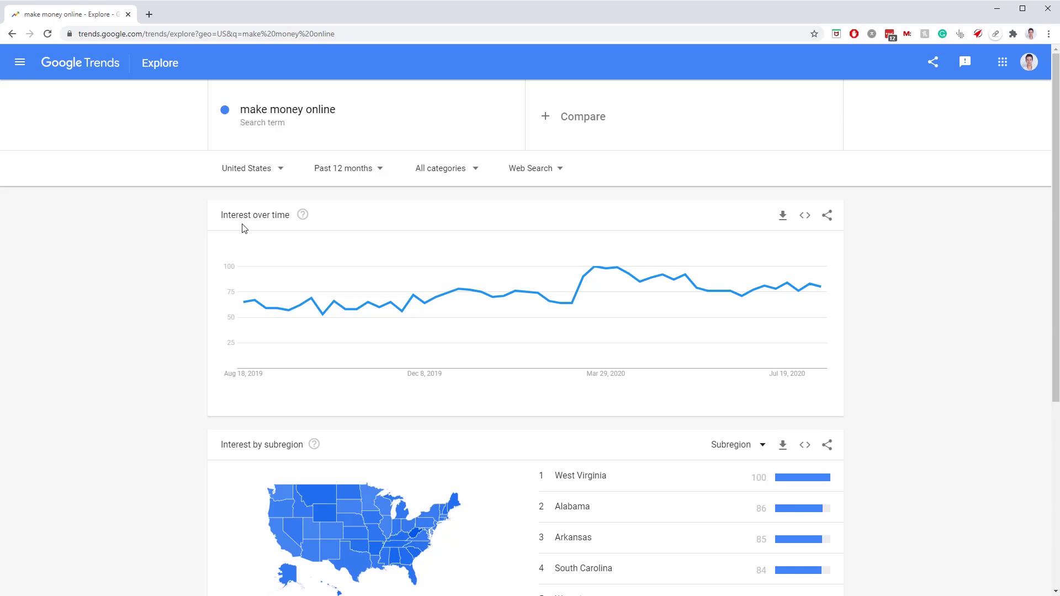
# Step: Replace the term with 'gaming laptop' and scroll to its related topics and queries
pyautogui.click(313, 115)
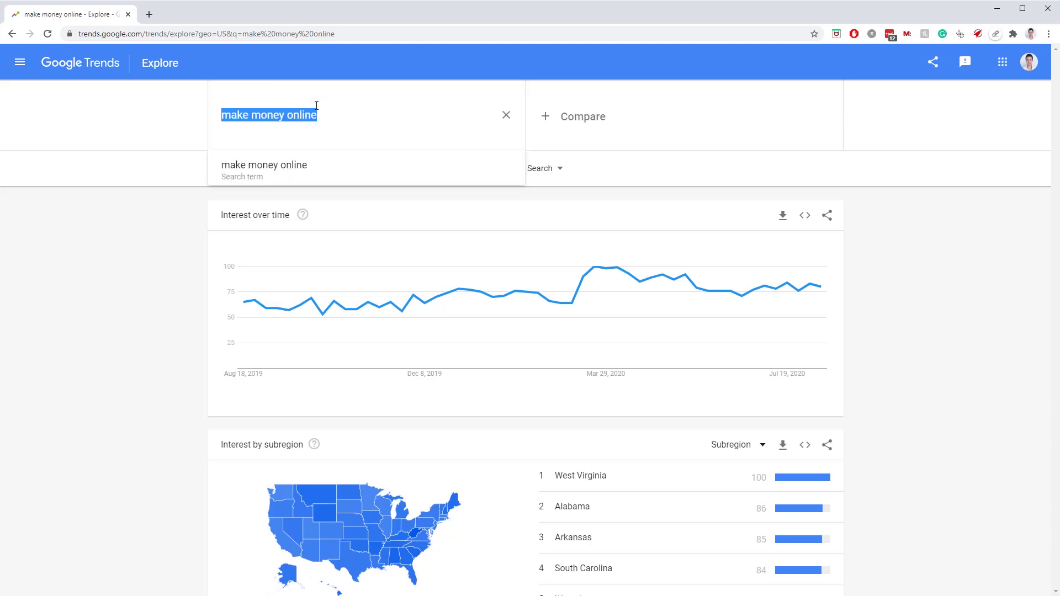
pyautogui.write('gaming l')
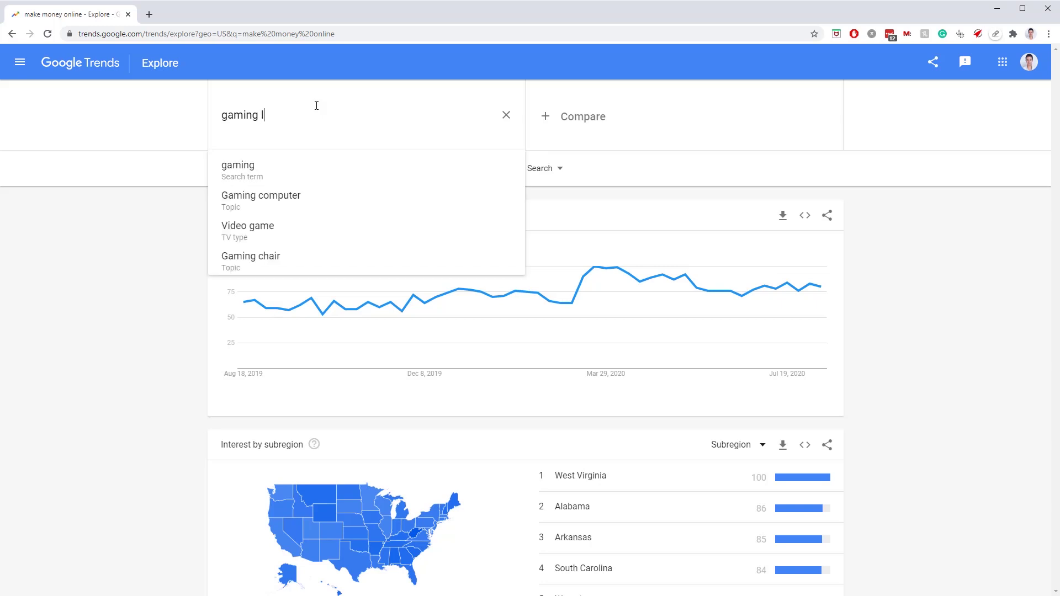
pyautogui.write('aptop')
pyautogui.press('Return')
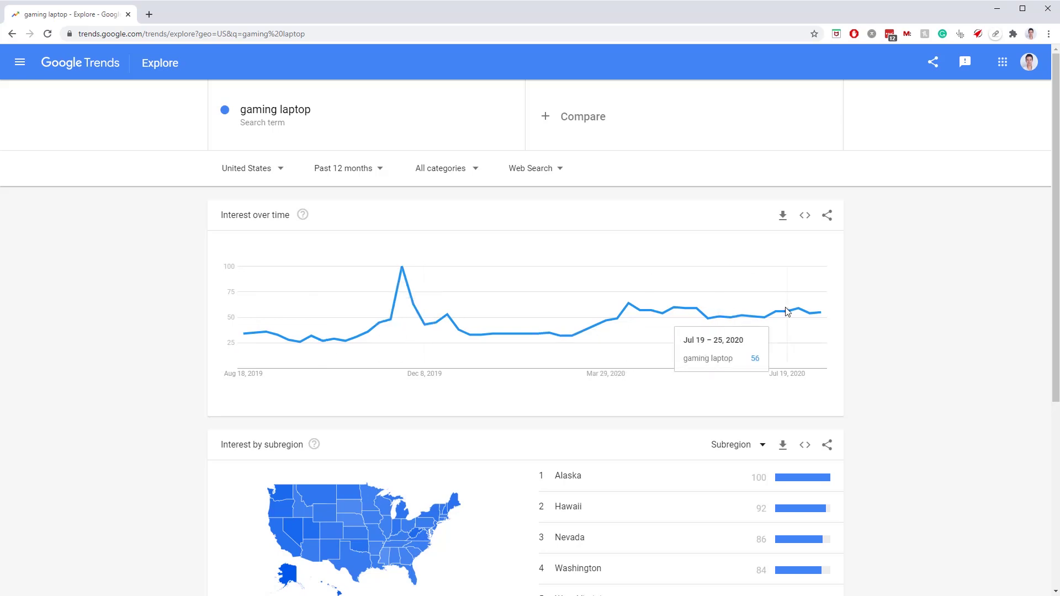
pyautogui.scroll(-4, 765, 301)
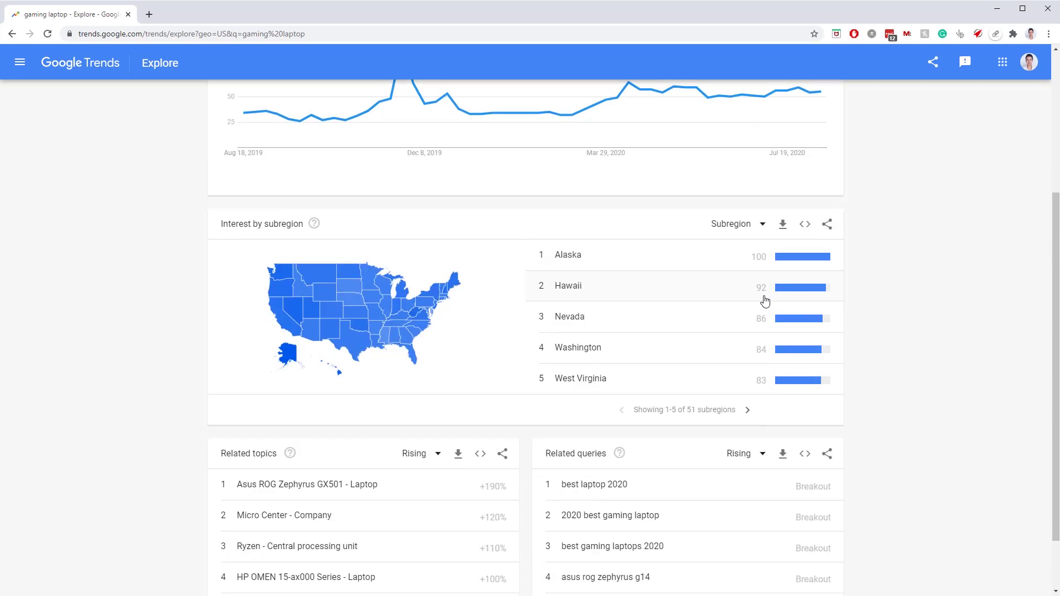
pyautogui.scroll(-1, 662, 276)
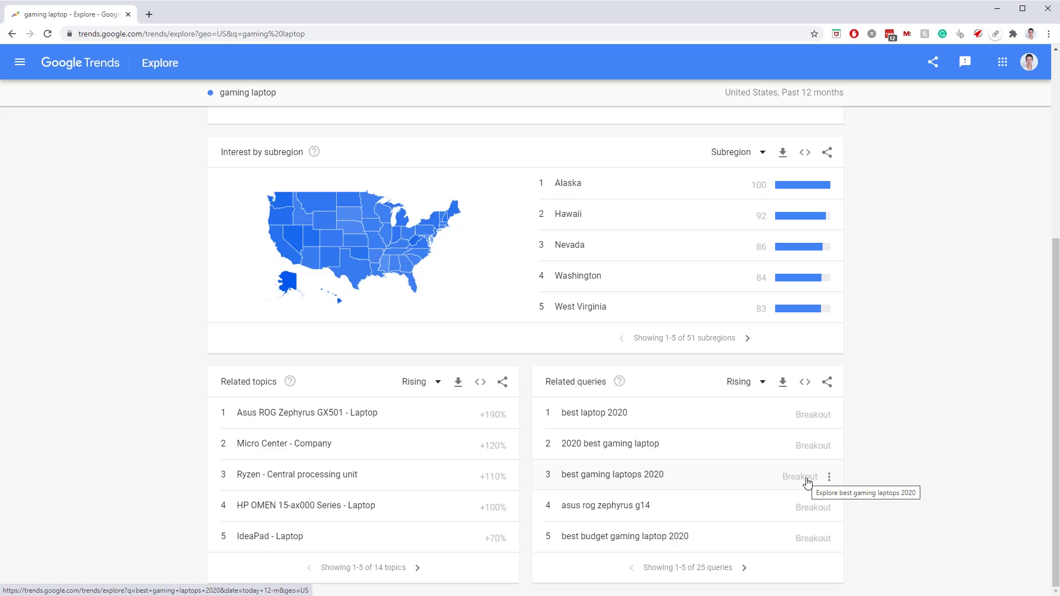
# Step: View the 'asus rog zephyrus g14' trends page in a new tab, then return
pyautogui.middleClick(591, 504)
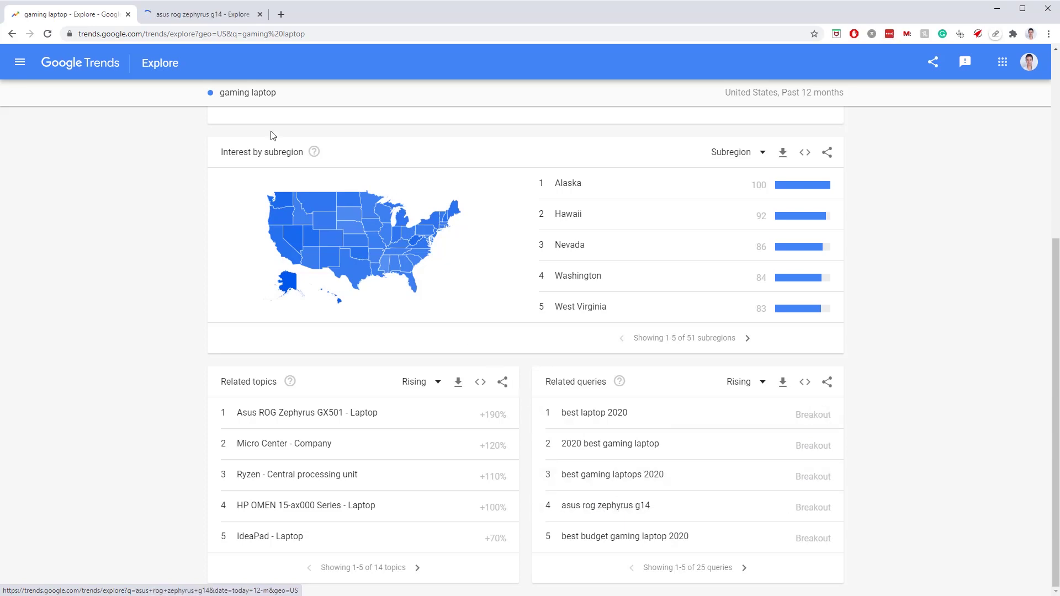
pyautogui.click(213, 17)
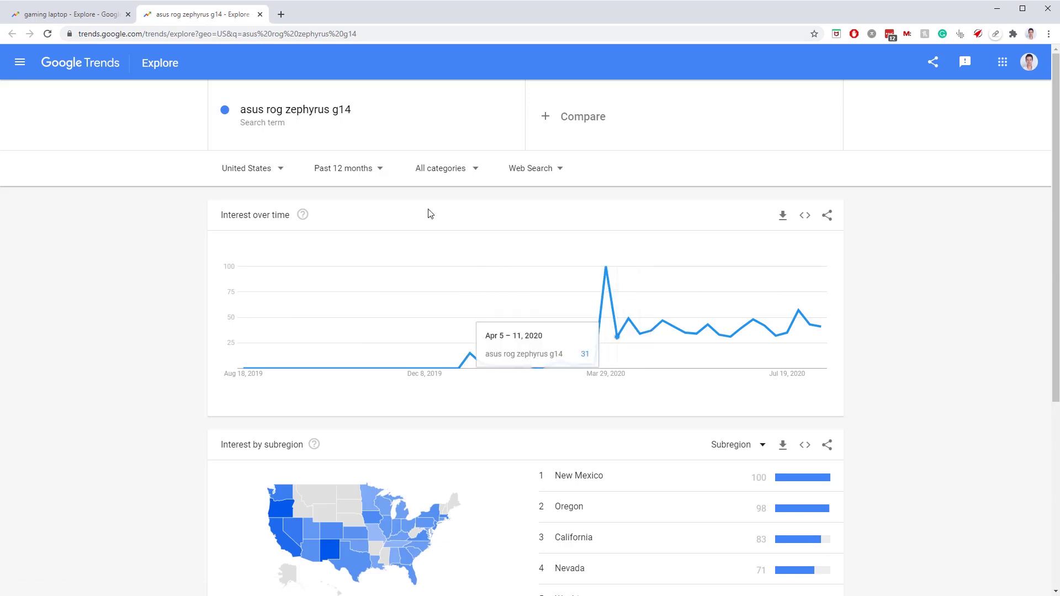
pyautogui.click(90, 18)
# Step: Page the gaming laptop related queries to entries 11–15, then scroll back up
pyautogui.click(744, 568)
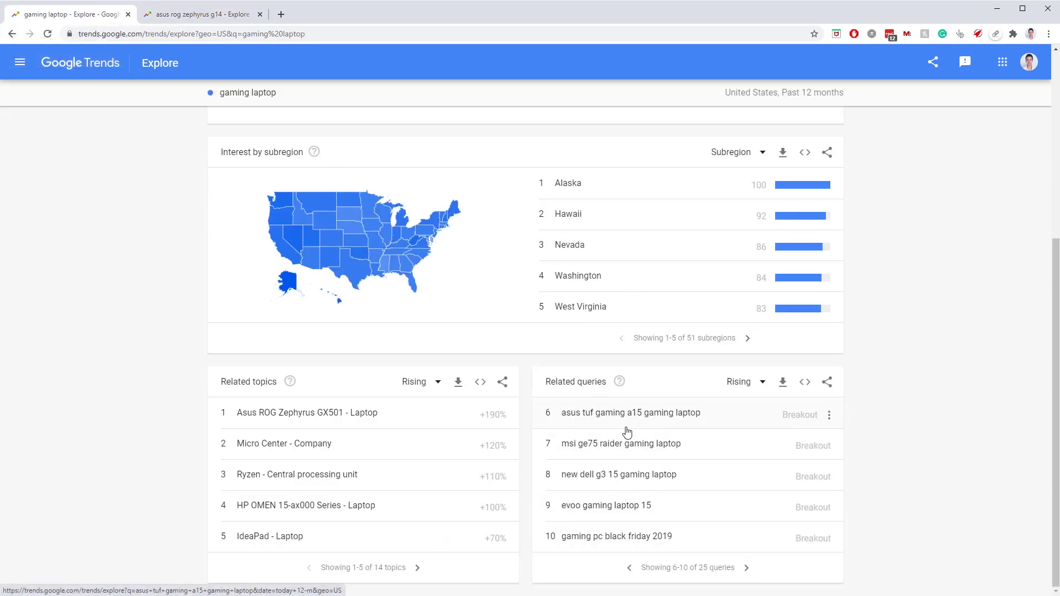
pyautogui.click(746, 569)
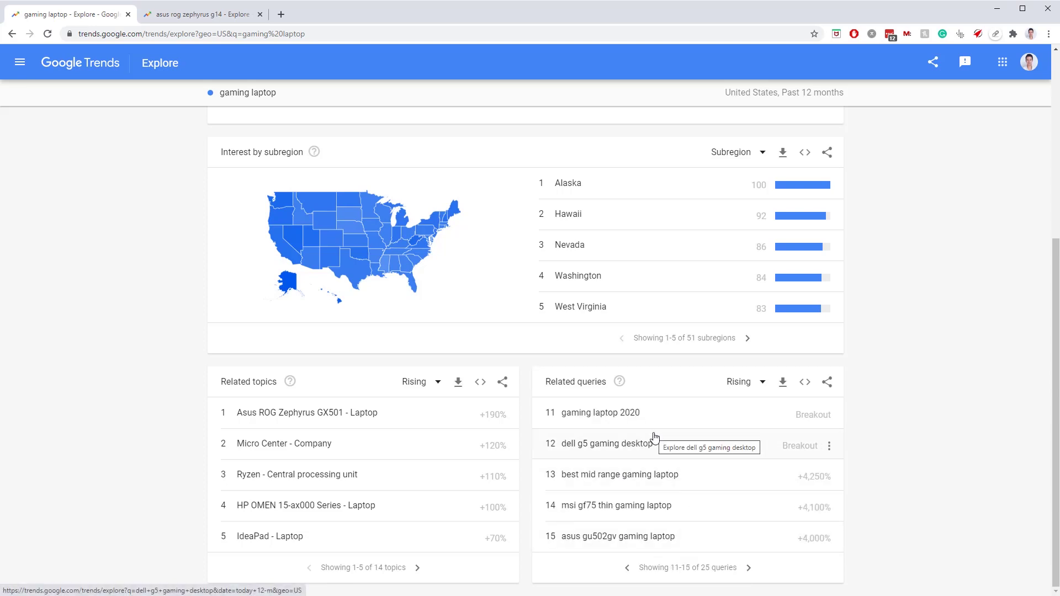
pyautogui.scroll(5, 828, 325)
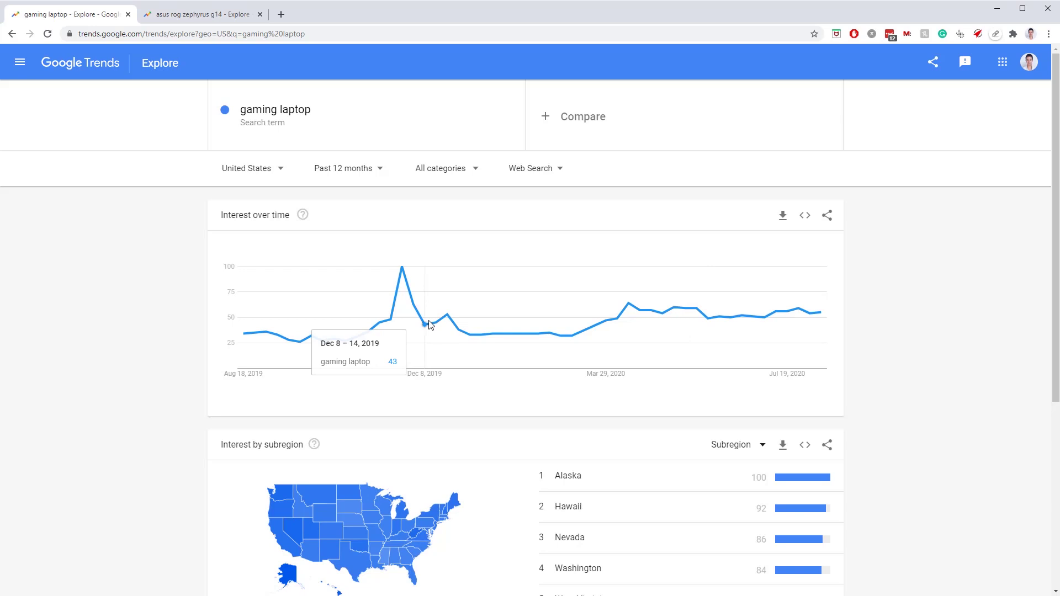
# Step: Replace the term with 'gaming chair' and look over its related queries
pyautogui.click(272, 104)
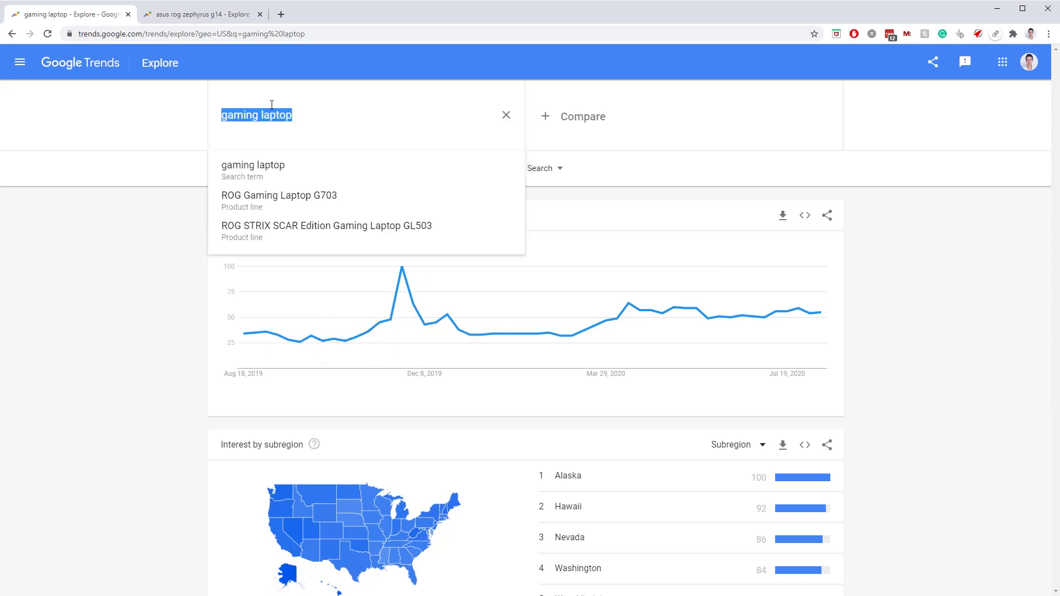
pyautogui.write('gaming chair')
pyautogui.press('Return')
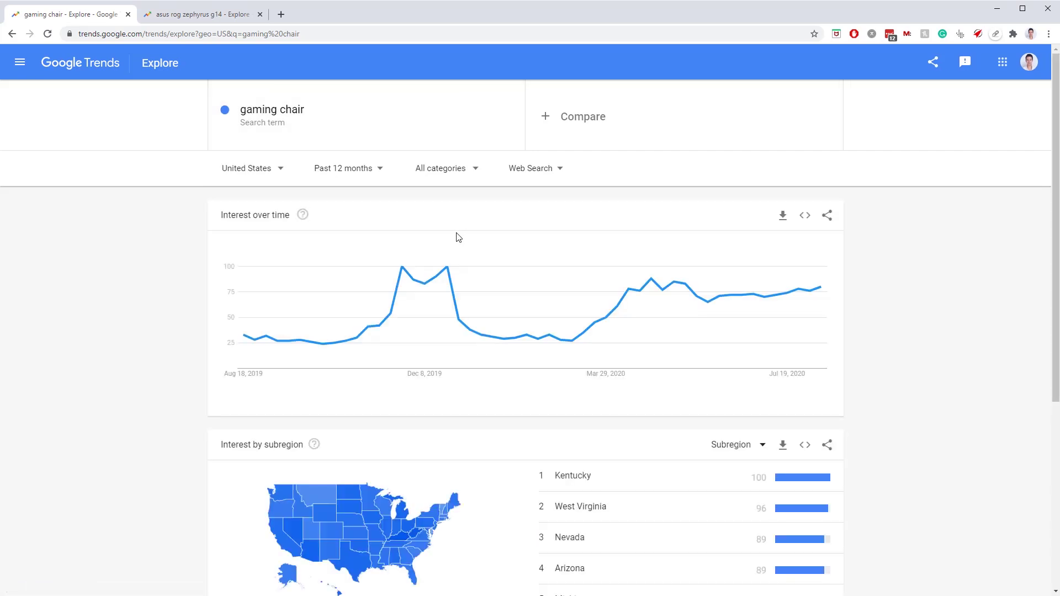
pyautogui.scroll(-5, 675, 334)
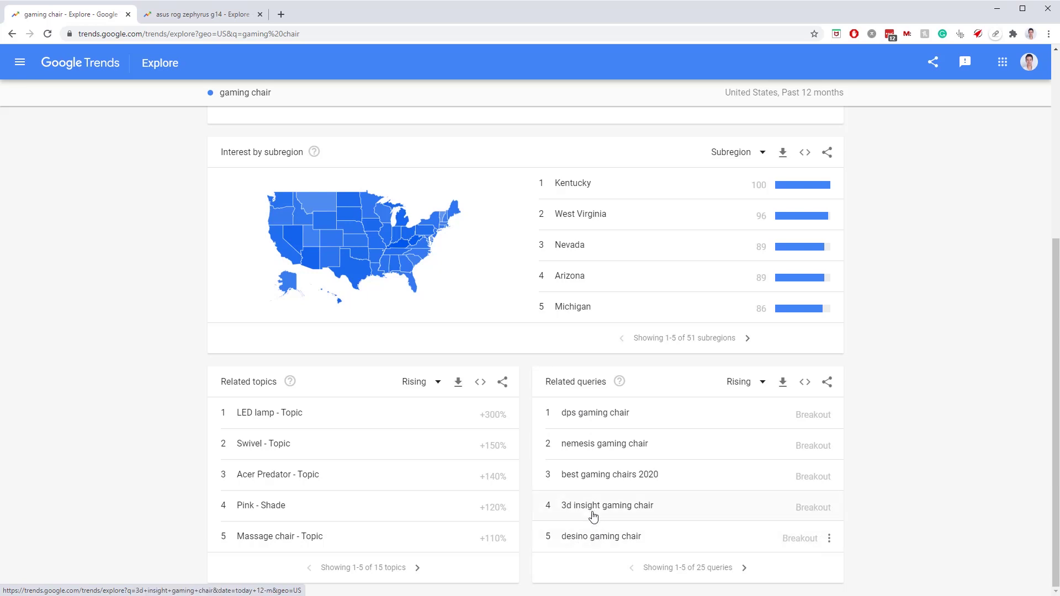
pyautogui.scroll(1, 576, 492)
pyautogui.scroll(5, 576, 491)
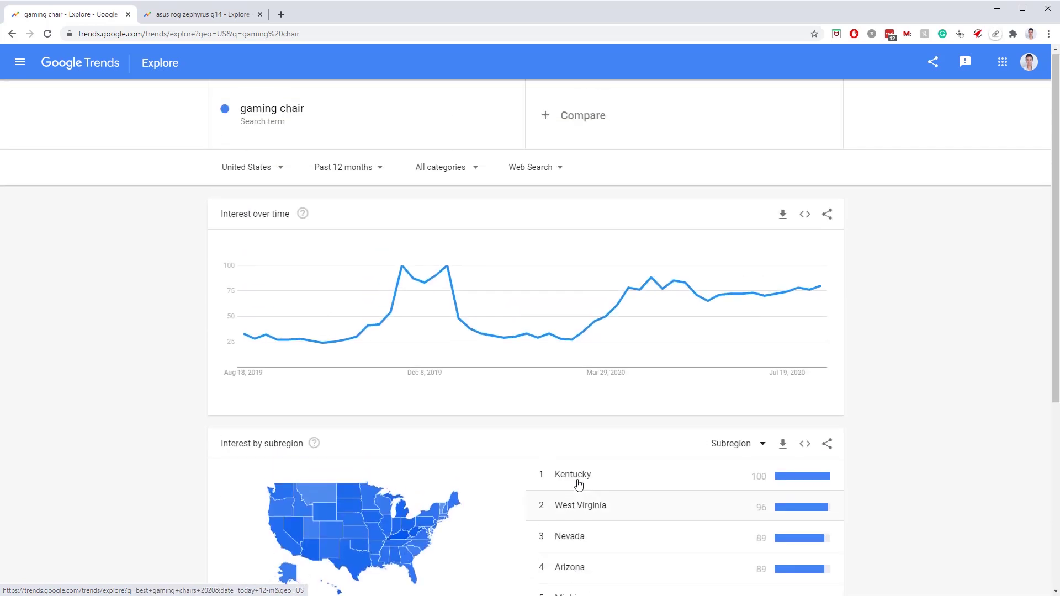
pyautogui.click(308, 105)
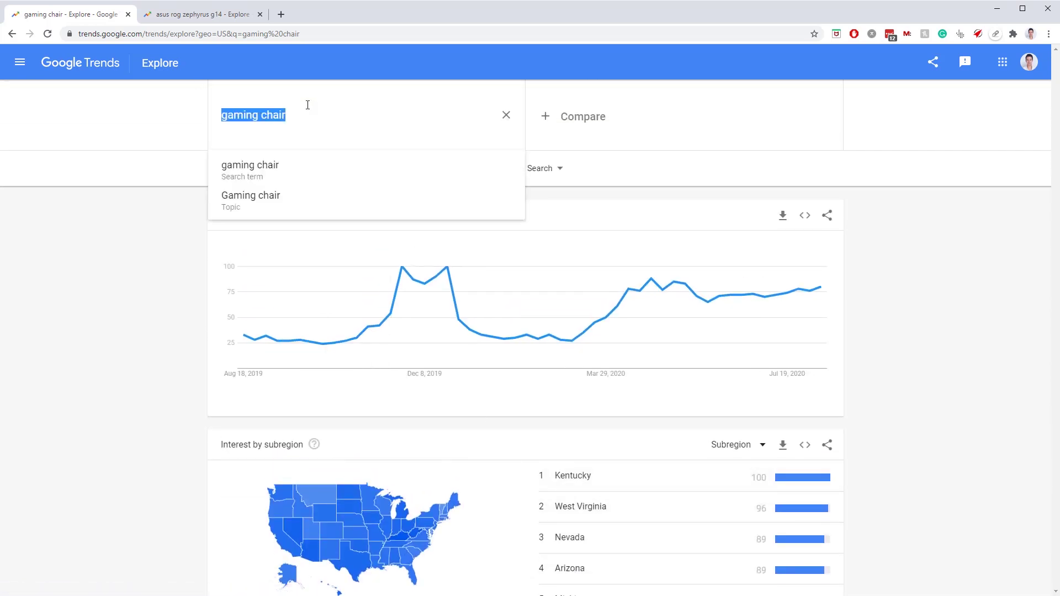
# Step: Search for 'vpn' and look over its first five related queries
pyautogui.write('vpn')
pyautogui.press('Return')
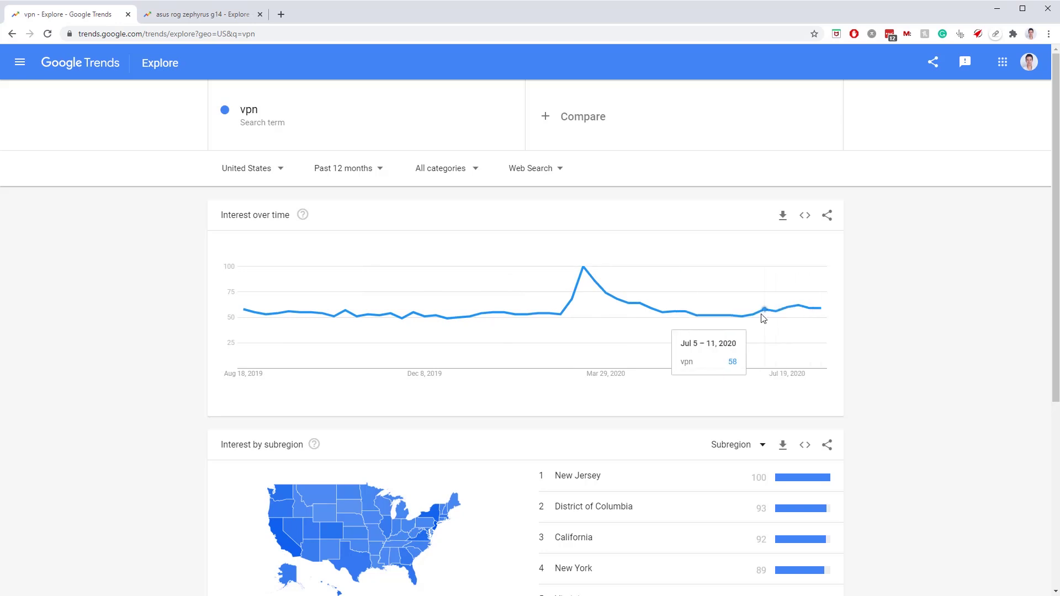
pyautogui.scroll(-5, 759, 315)
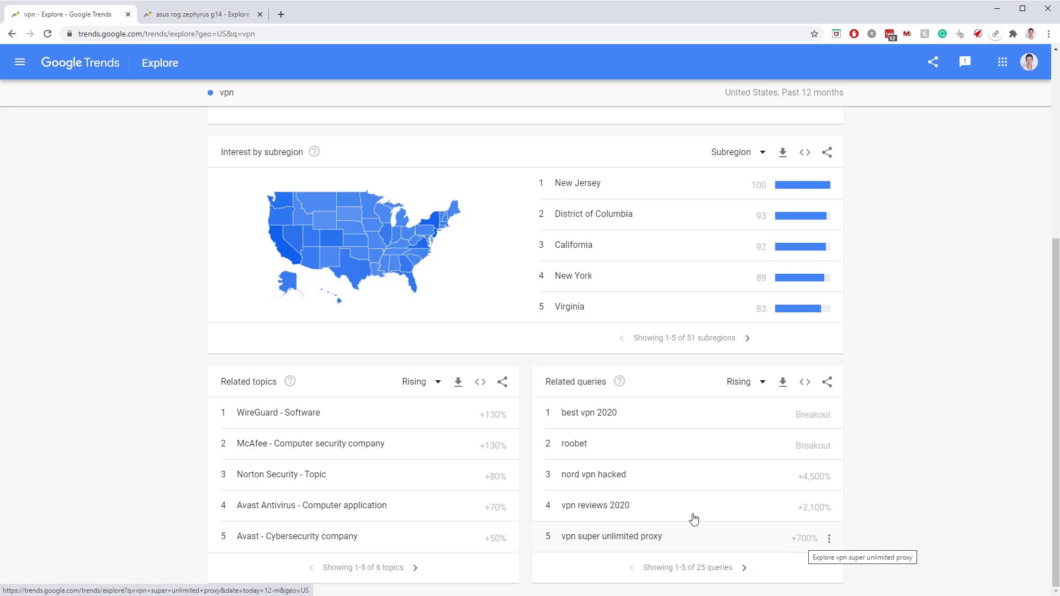
pyautogui.scroll(5, 504, 422)
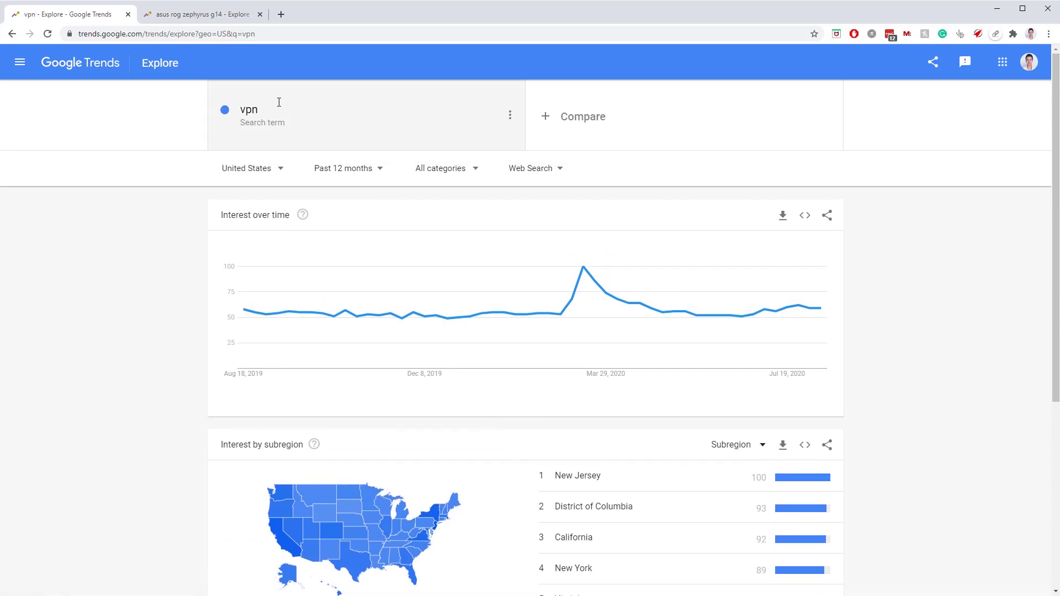
pyautogui.click(279, 102)
# Step: Search for 'dogs' and scroll down to its related queries
pyautogui.write('dogs')
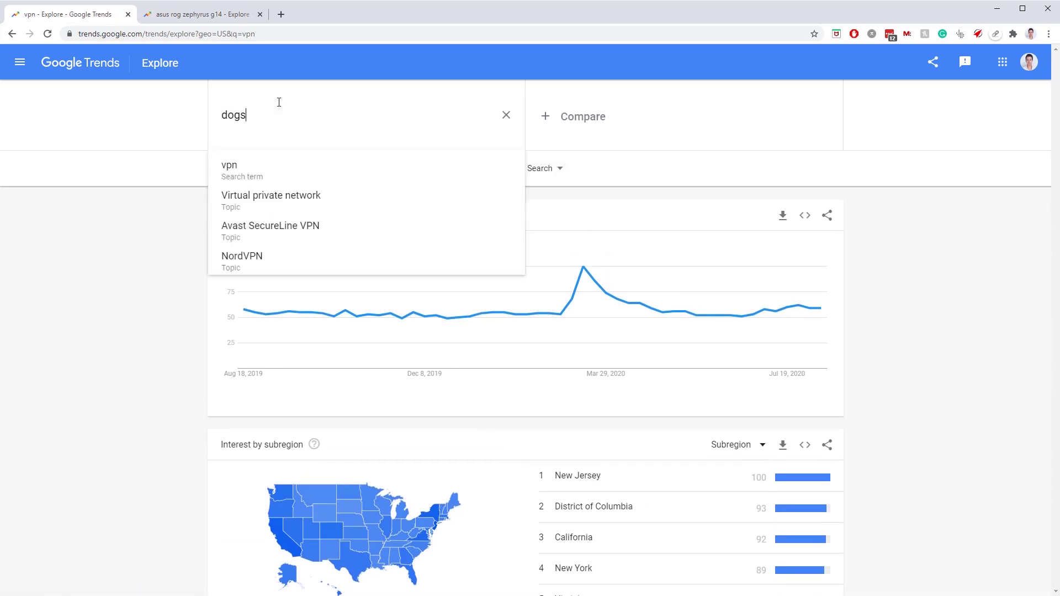
pyautogui.press('Return')
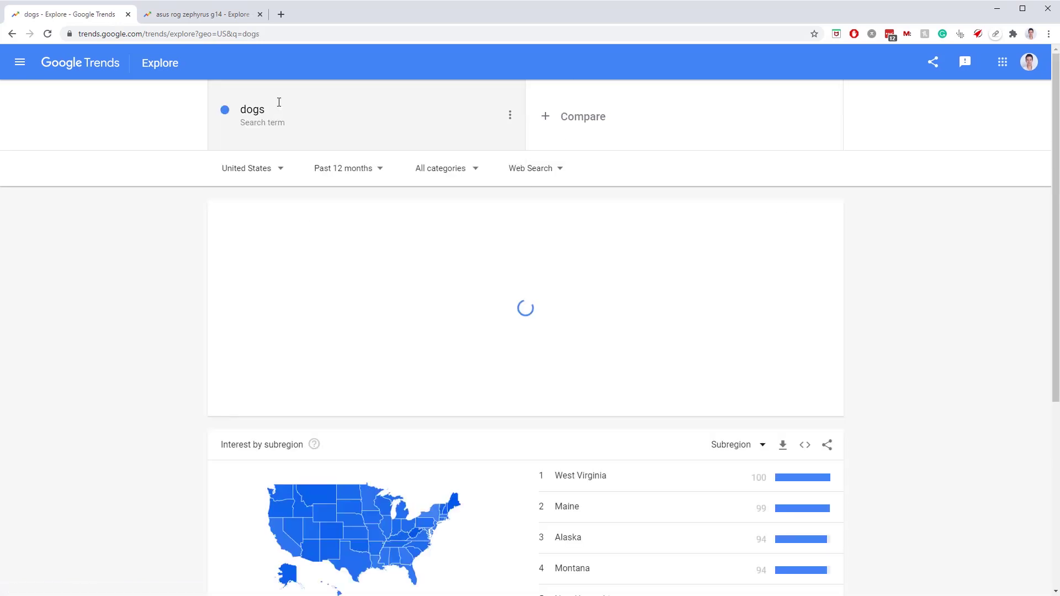
pyautogui.scroll(-2, 411, 264)
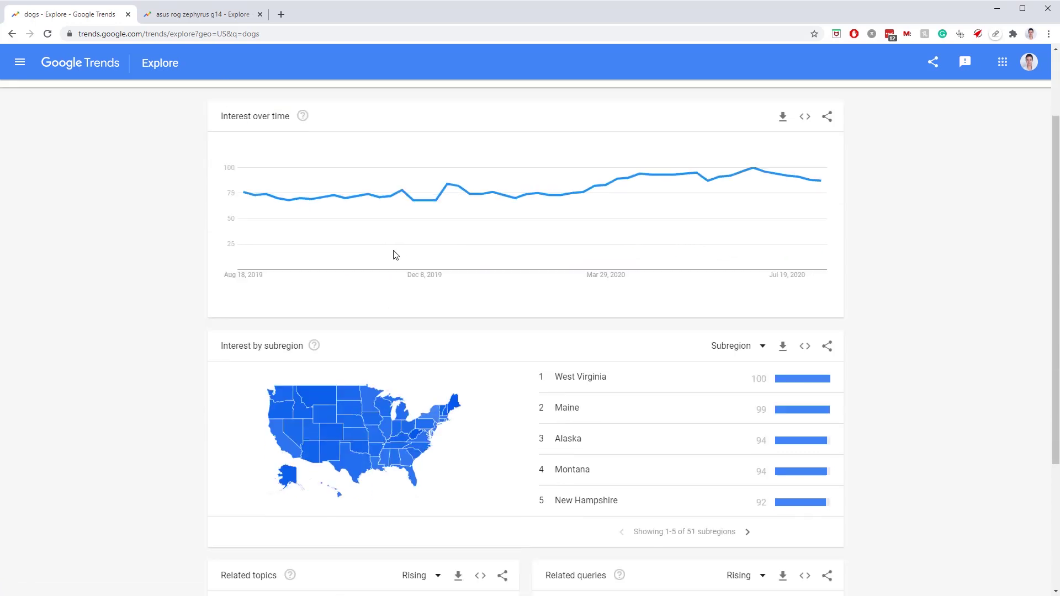
pyautogui.scroll(2, 413, 266)
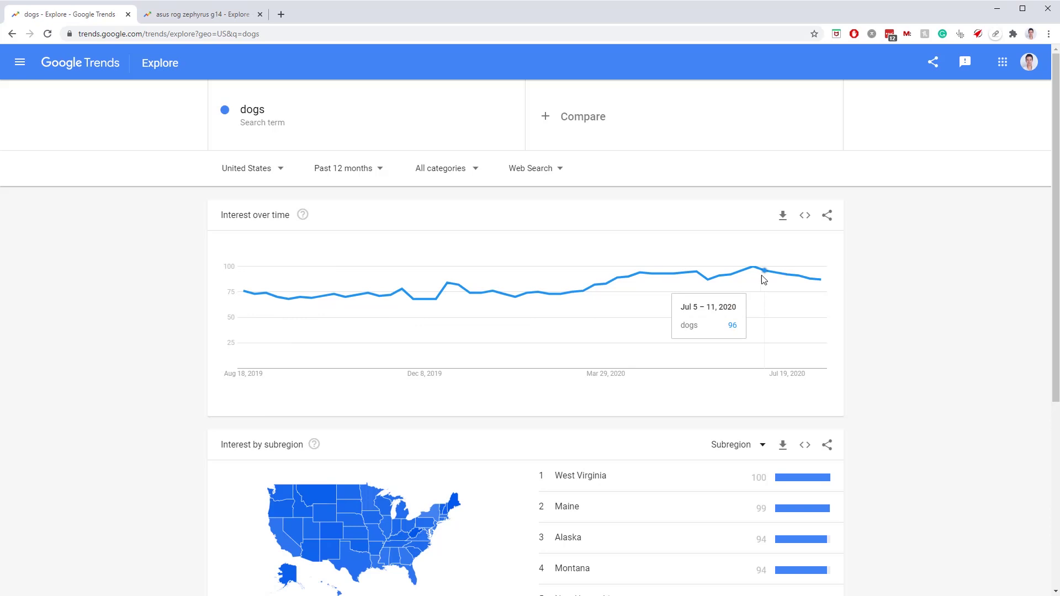
pyautogui.scroll(-5, 425, 331)
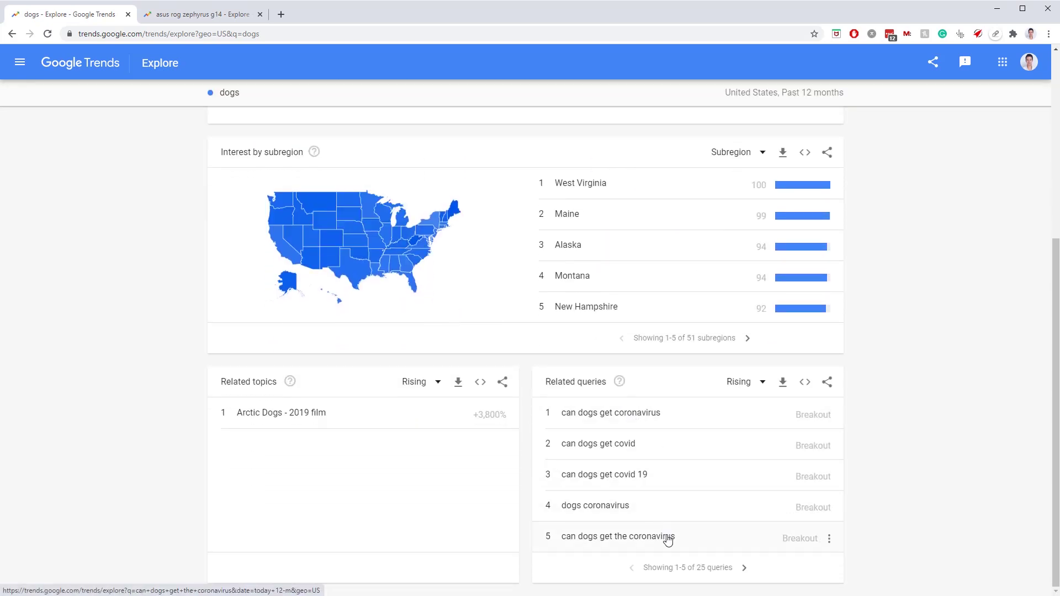
# Step: Page the dogs related queries to 11–15, back to 6–10, then scroll up
pyautogui.click(745, 568)
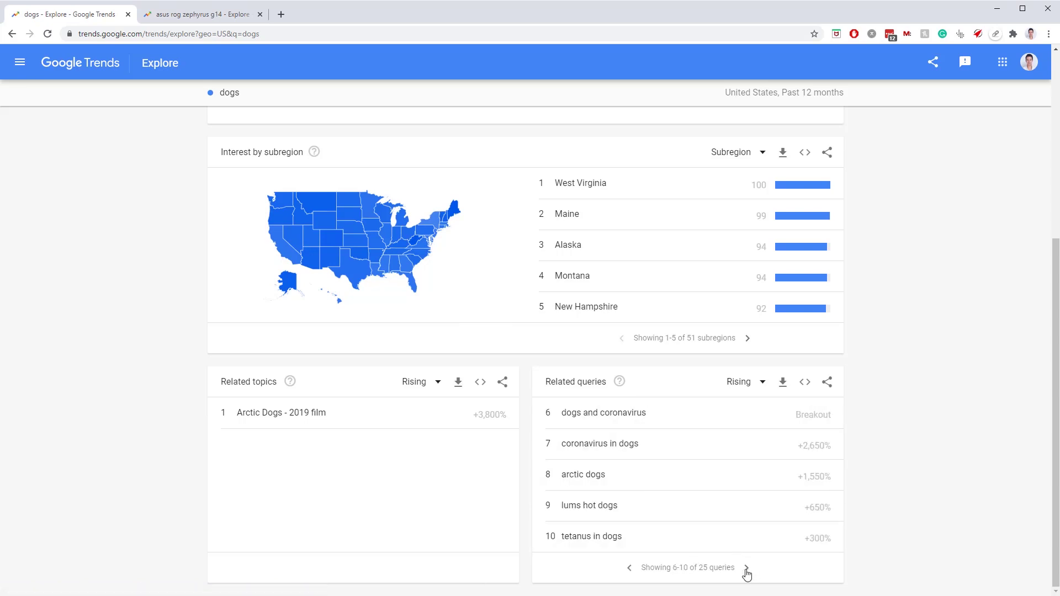
pyautogui.click(746, 572)
pyautogui.click(628, 572)
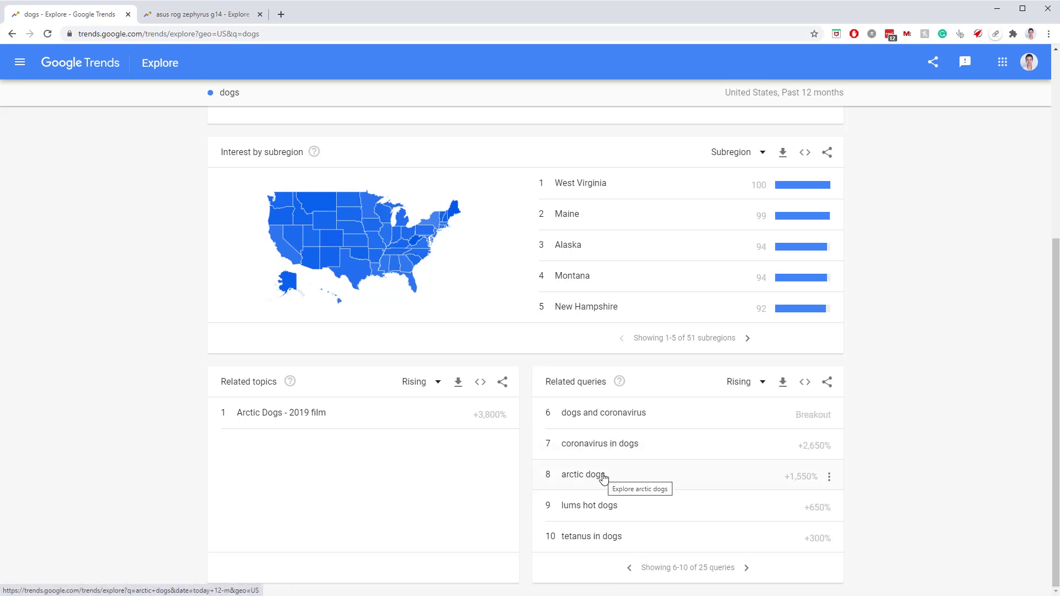
pyautogui.scroll(5, 604, 478)
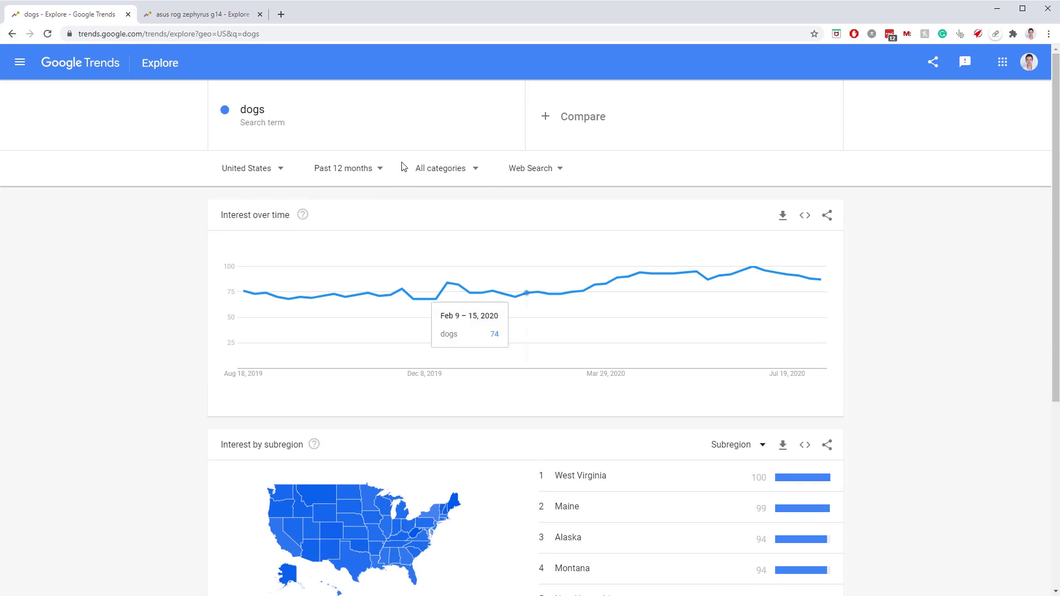
pyautogui.click(313, 110)
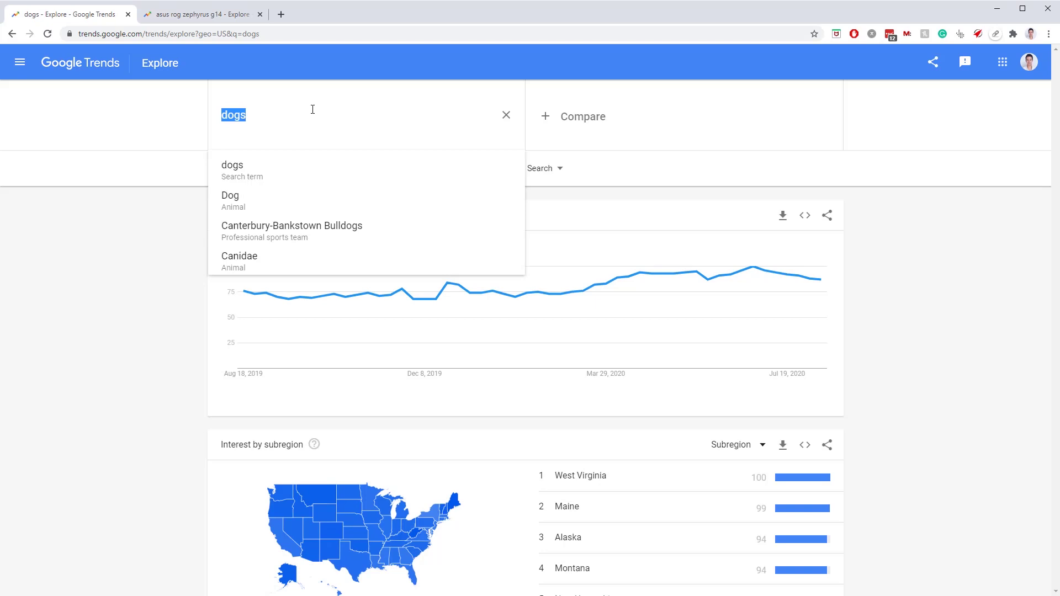
# Step: Search for 'dog food' and scroll down to its related topics and queries
pyautogui.write('dog food')
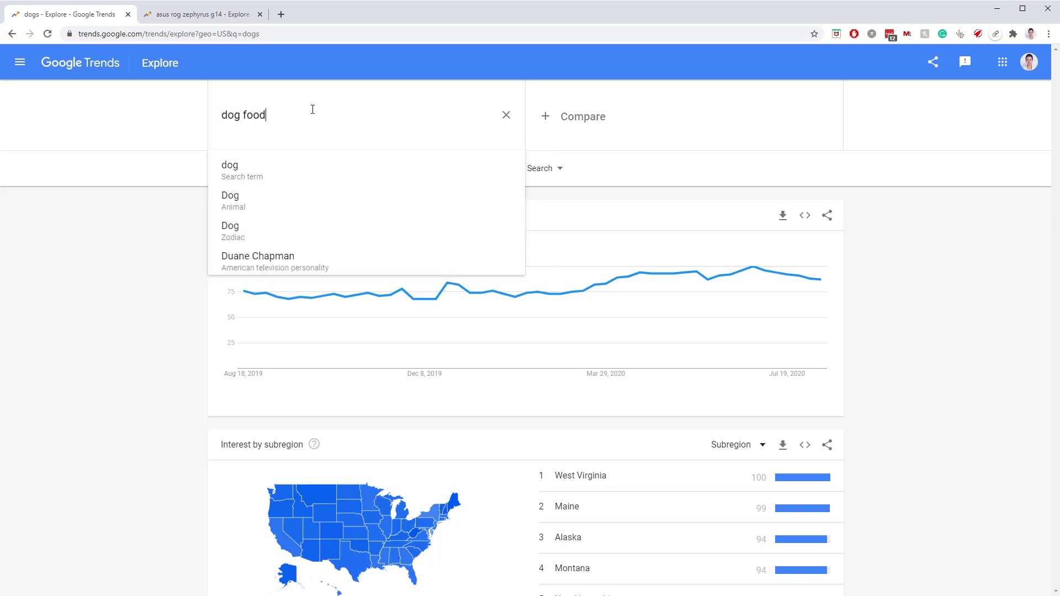
pyautogui.press('Return')
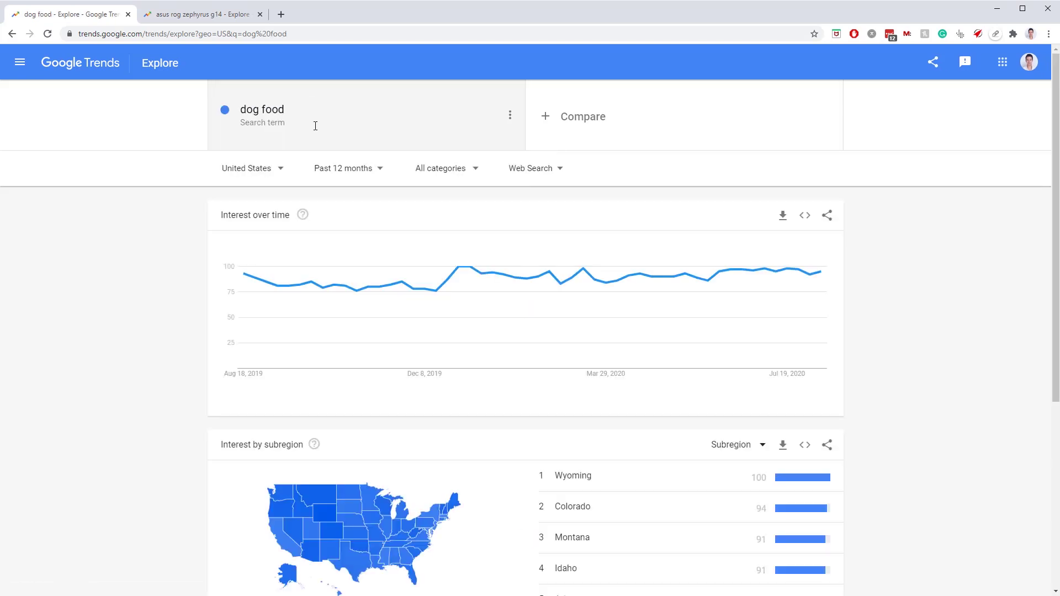
pyautogui.scroll(-4, 726, 278)
pyautogui.scroll(3, 722, 278)
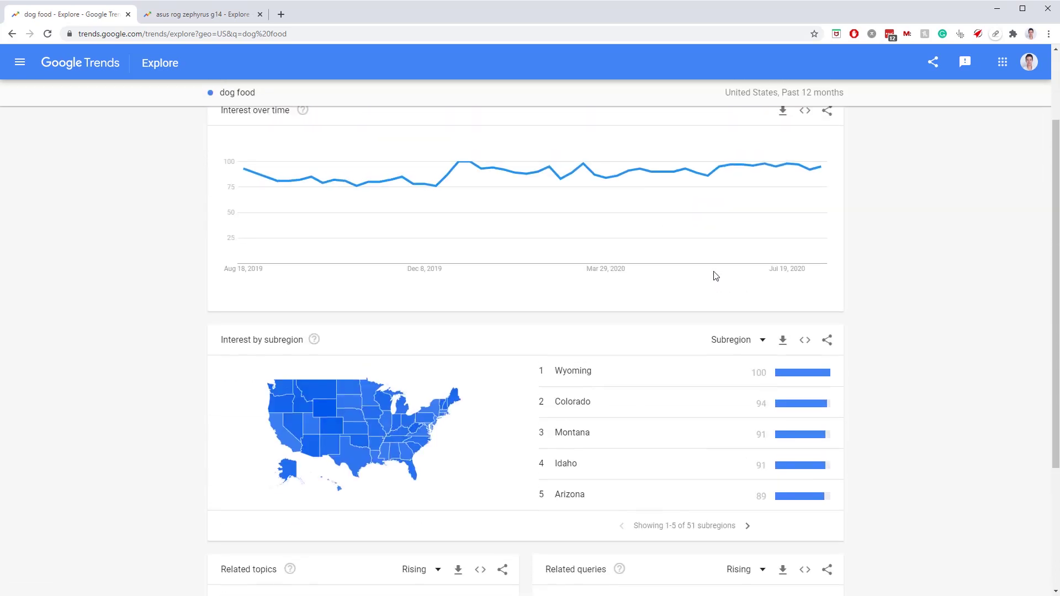
pyautogui.scroll(-4, 558, 267)
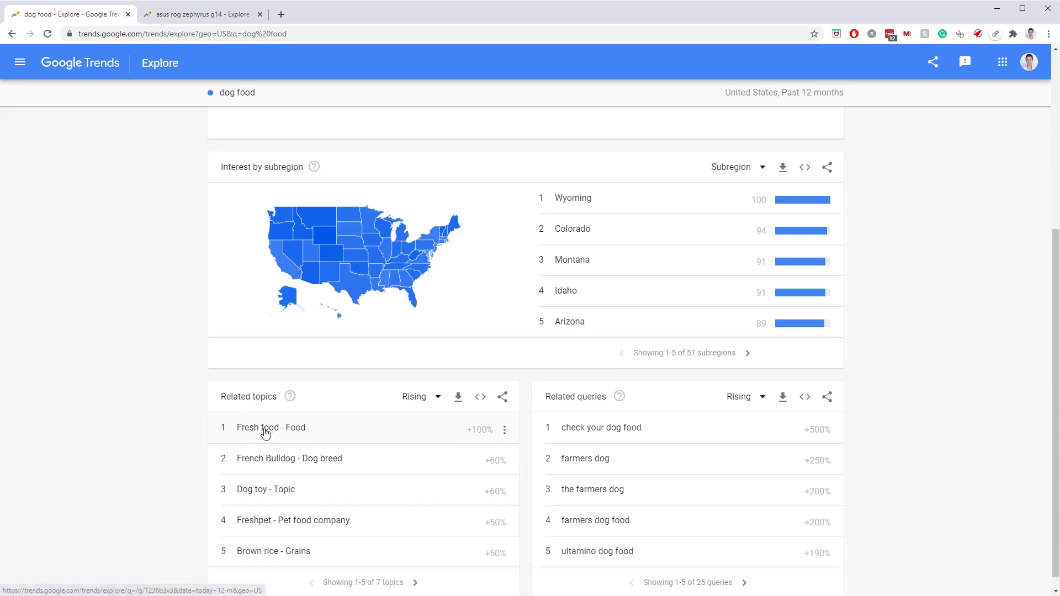
pyautogui.scroll(5, 265, 429)
pyautogui.scroll(-4, 281, 285)
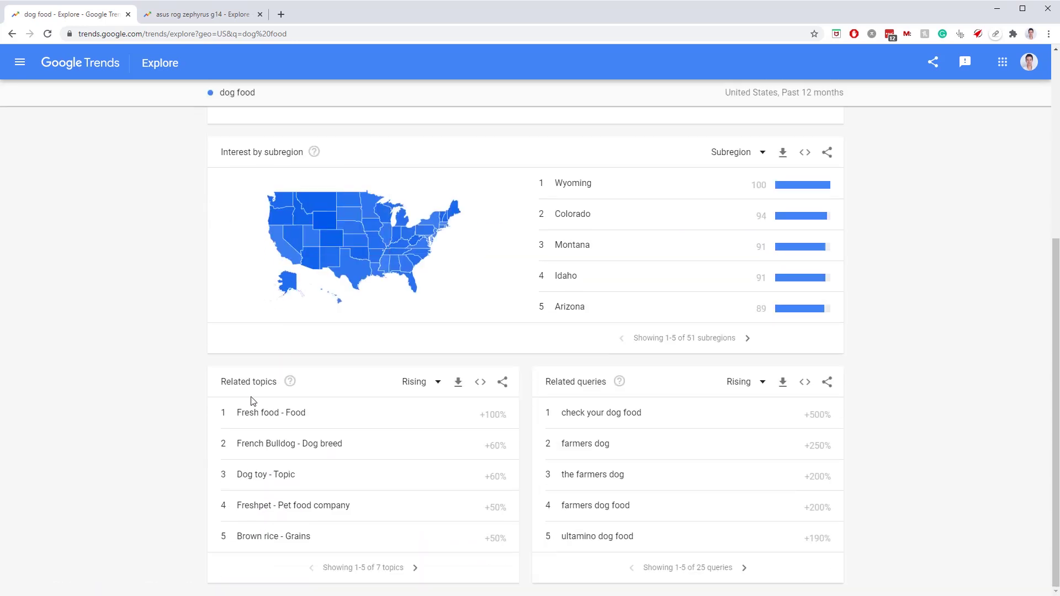
# Step: Explore the Dog toy topic and page its related queries through to entries 21–25 of 25
pyautogui.click(260, 478)
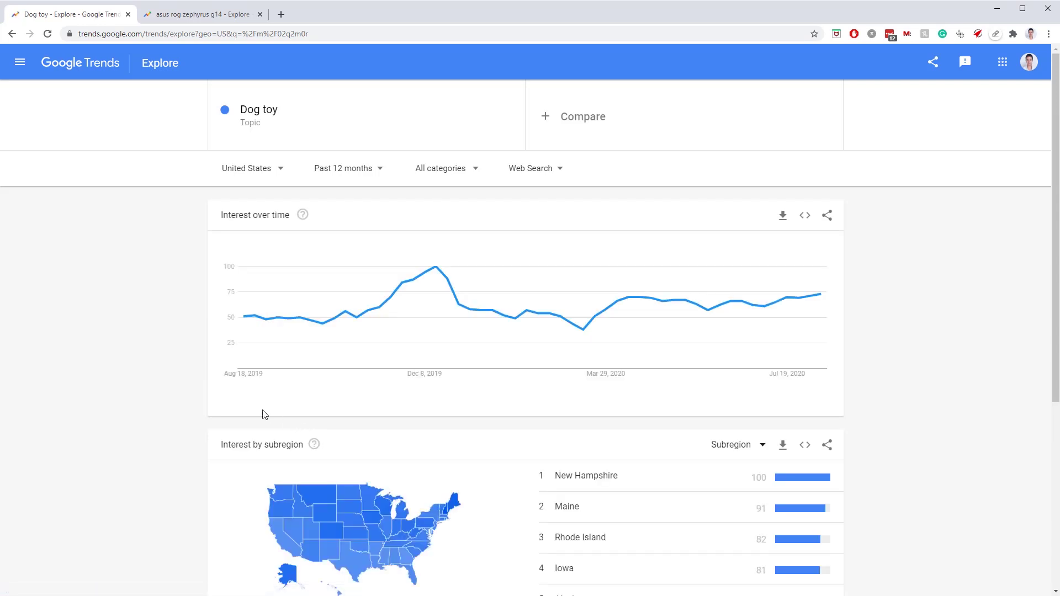
pyautogui.scroll(-5, 328, 389)
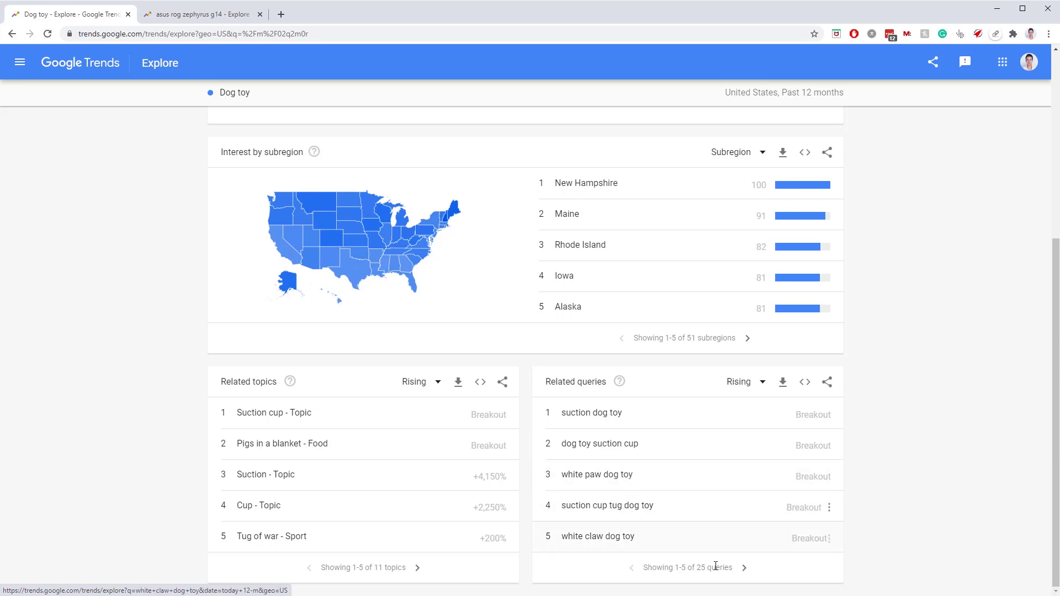
pyautogui.click(744, 567)
pyautogui.click(745, 567)
pyautogui.click(747, 568)
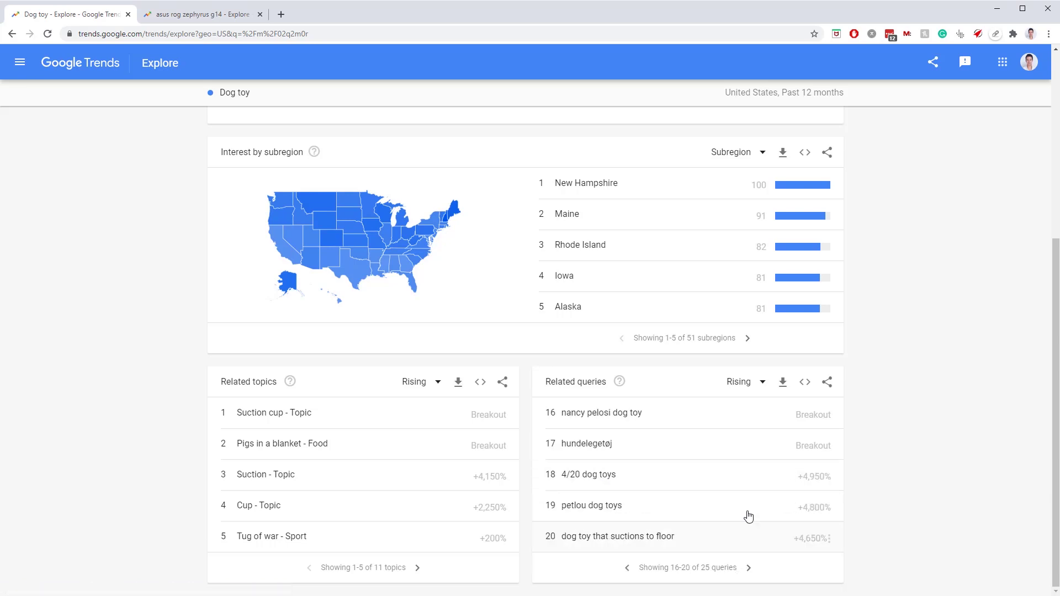
pyautogui.click(750, 571)
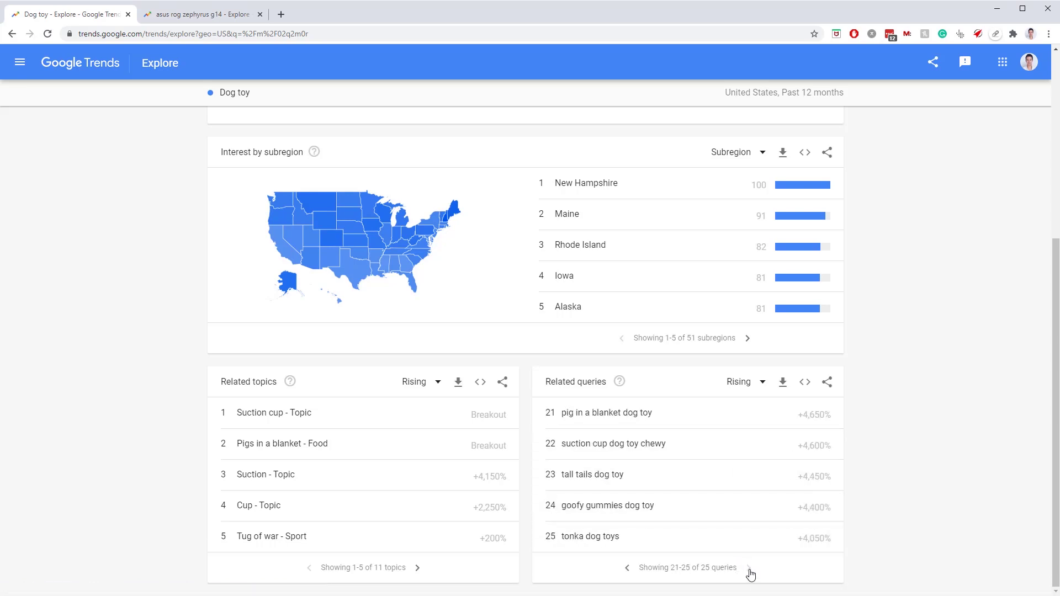